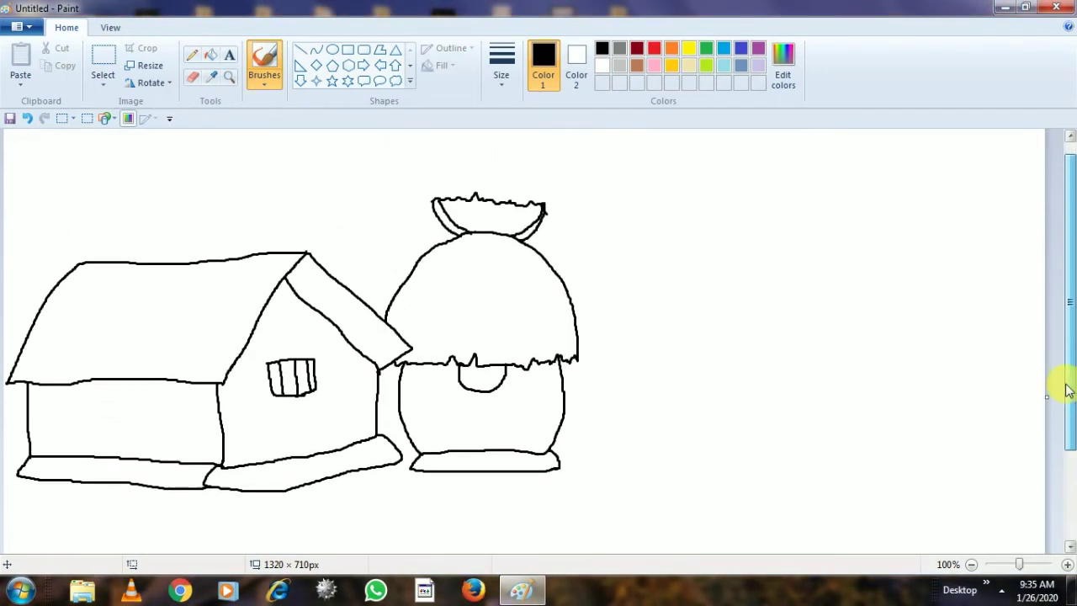
Draw a straight black line across the full width of the canvas's bottom edge with the Line tool.
click(301, 49)
drag(1051, 555, 6, 562)
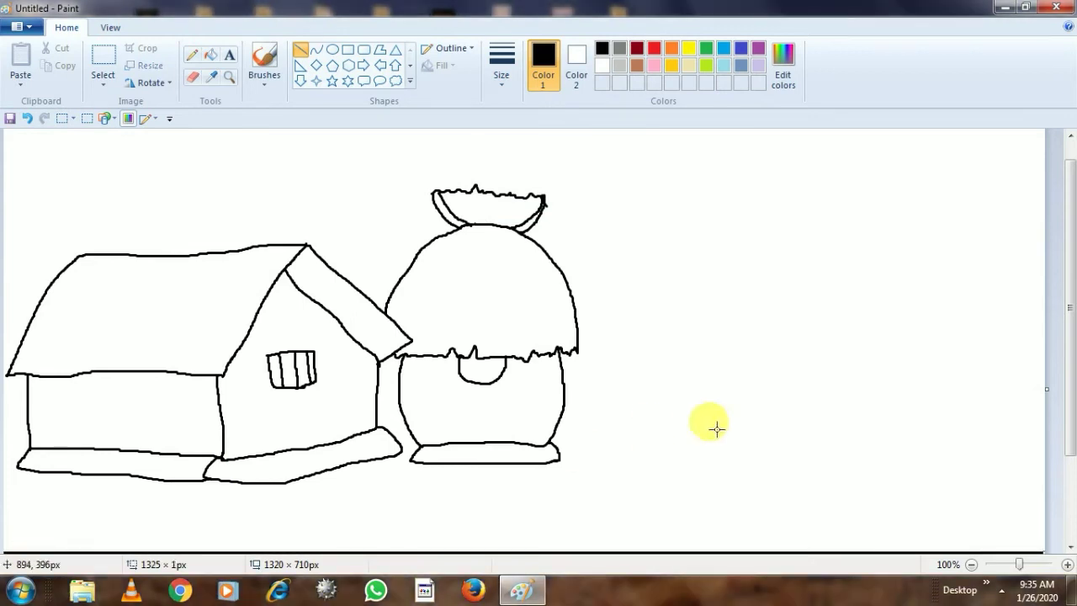
drag(1066, 335, 1073, 349)
mouse_move(1070, 261)
mouse_down()
mouse_move(1072, 282)
mouse_move(1075, 267)
mouse_move(1058, 269)
mouse_up()
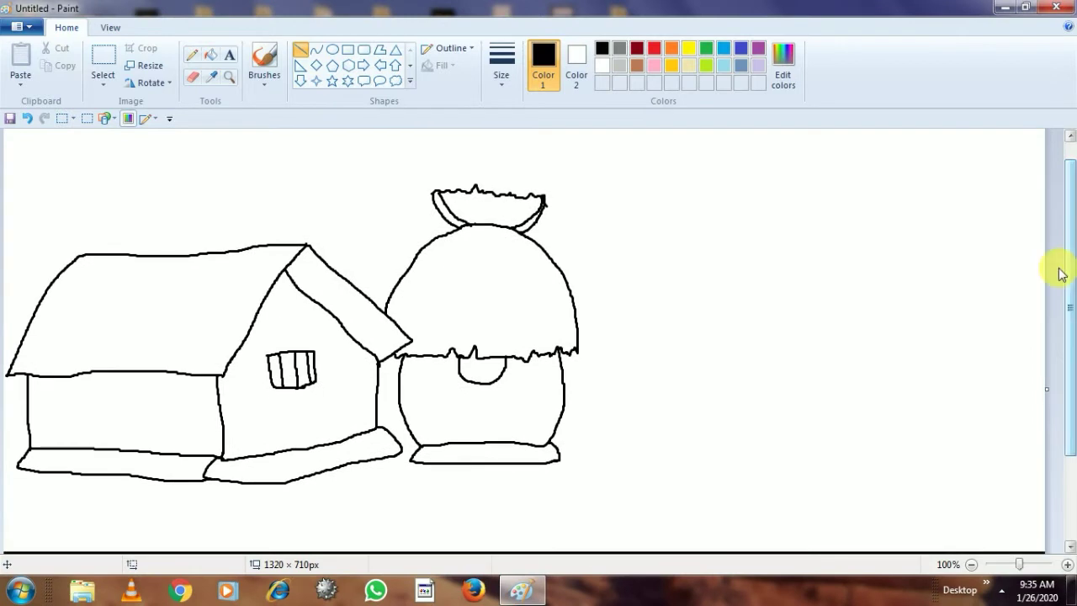
Brush a black horizon line and bumpy treeline from the round hut to the canvas edge, plus a diagonal bank line in the foreground.
click(262, 56)
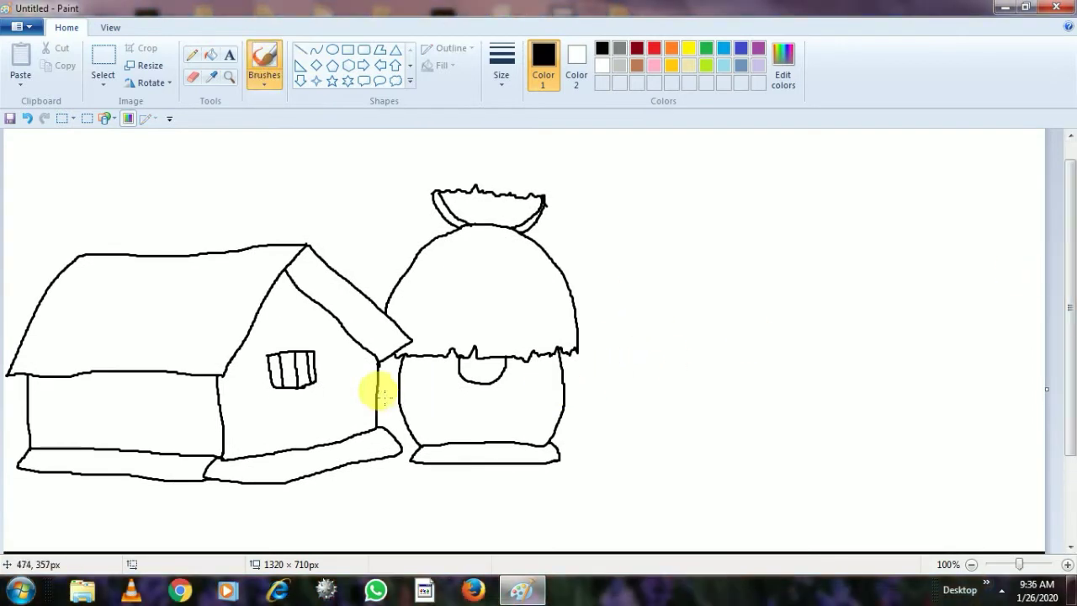
drag(564, 385, 1045, 408)
mouse_move(592, 318)
mouse_down()
mouse_move(631, 361)
mouse_move(700, 351)
mouse_move(720, 372)
mouse_move(833, 349)
mouse_move(875, 374)
mouse_move(903, 360)
mouse_move(948, 390)
mouse_move(1044, 372)
mouse_up()
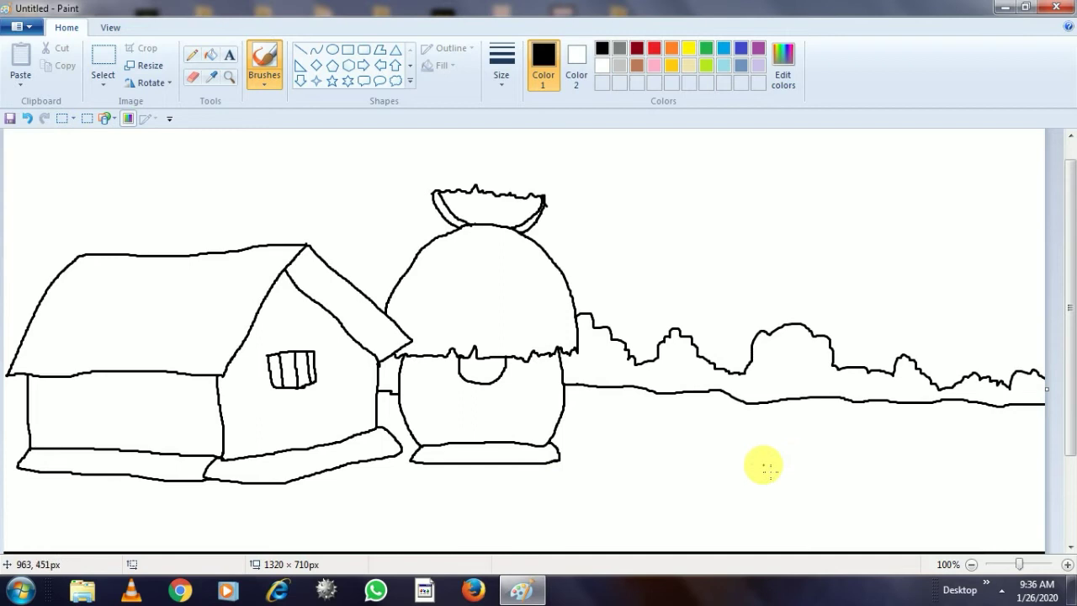
drag(1040, 448, 604, 553)
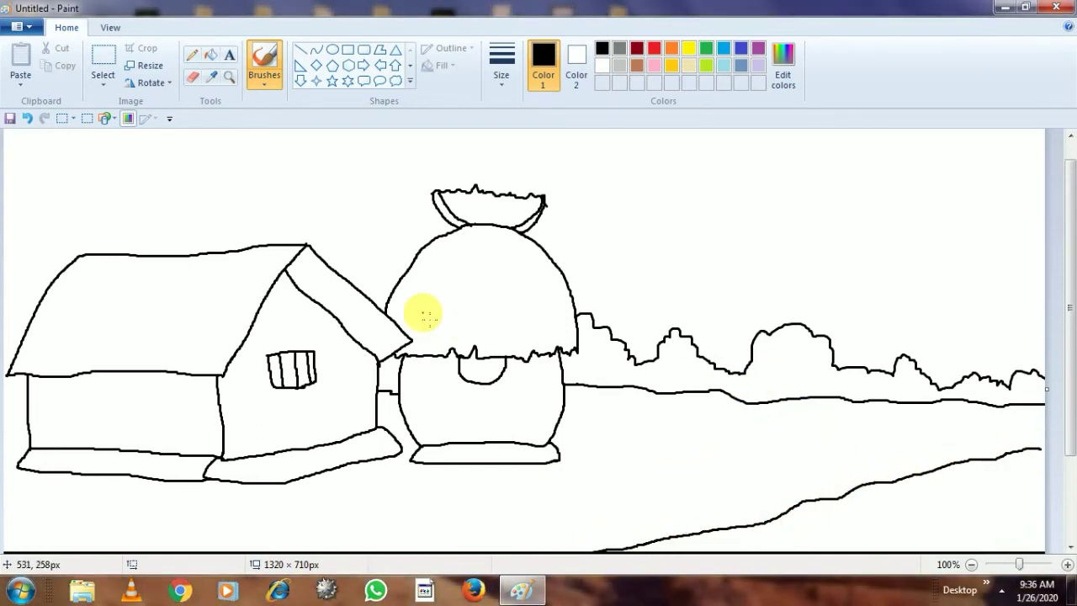
Outline a tree in black behind the house roof, with a forked trunk and two ragged halves of foliage.
click(724, 67)
click(210, 56)
click(603, 49)
click(265, 57)
mouse_move(104, 227)
mouse_down()
mouse_move(122, 249)
mouse_move(147, 227)
mouse_move(143, 257)
mouse_move(120, 226)
mouse_move(61, 240)
mouse_move(38, 217)
mouse_move(27, 199)
mouse_move(38, 141)
mouse_up()
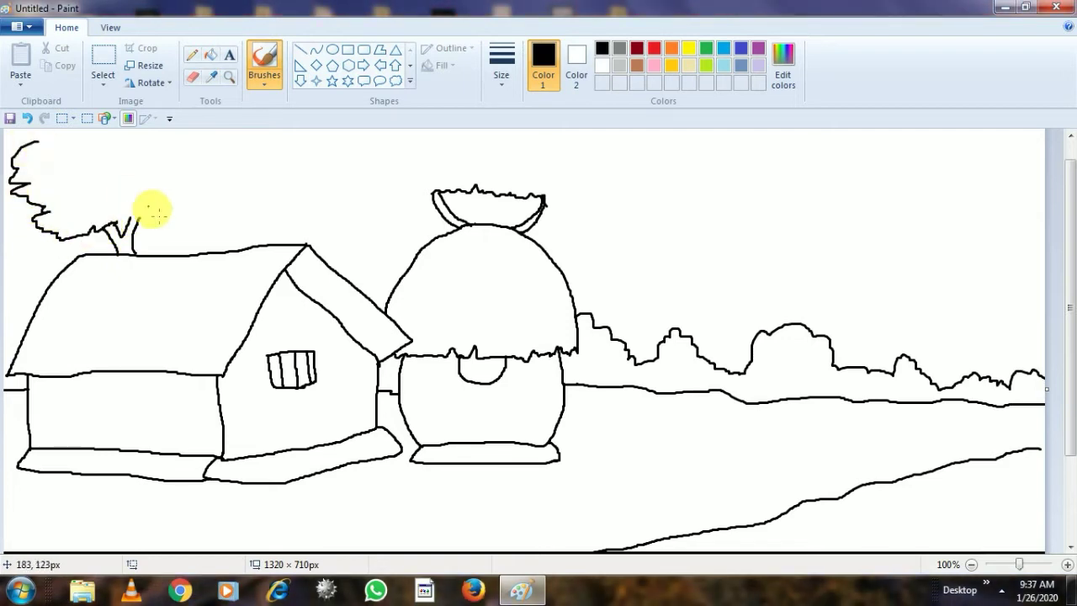
drag(119, 152, 119, 232)
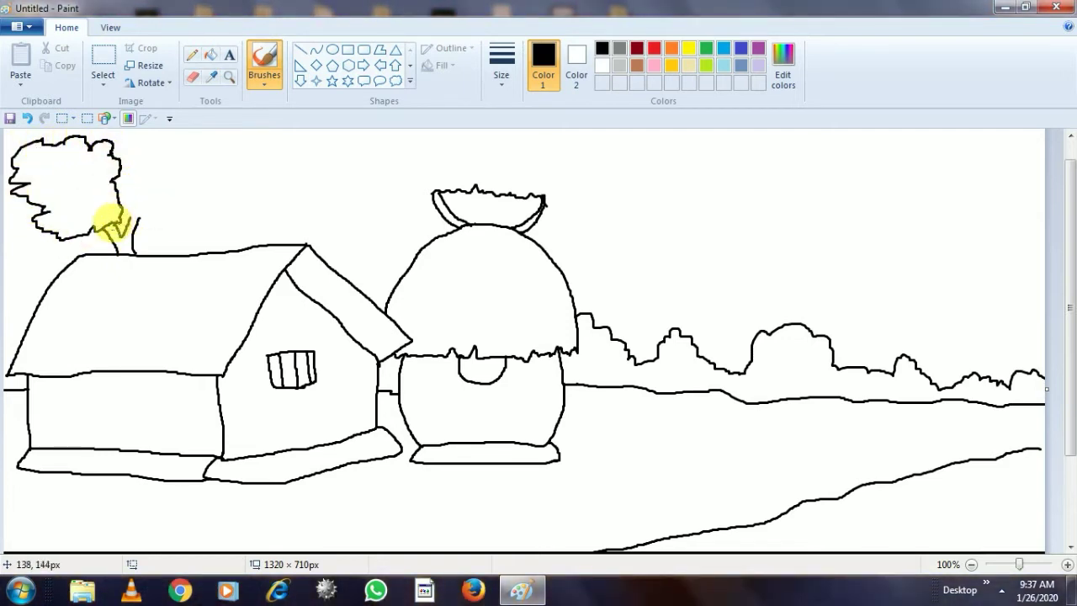
mouse_move(189, 214)
mouse_down()
mouse_move(212, 149)
mouse_move(149, 135)
mouse_move(110, 147)
mouse_up()
Fill the sky with light turquoise.
click(723, 65)
click(210, 55)
click(314, 165)
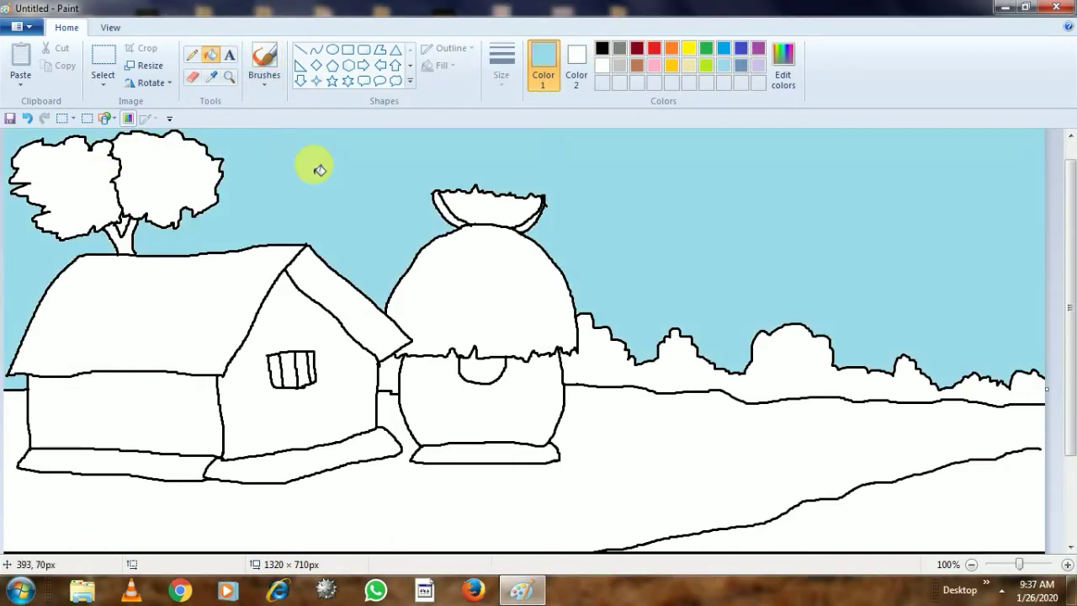
Paint several wavy horizontal blue cloud streaks across the sky with a textured brush.
click(723, 48)
click(264, 84)
click(325, 151)
drag(606, 162, 704, 165)
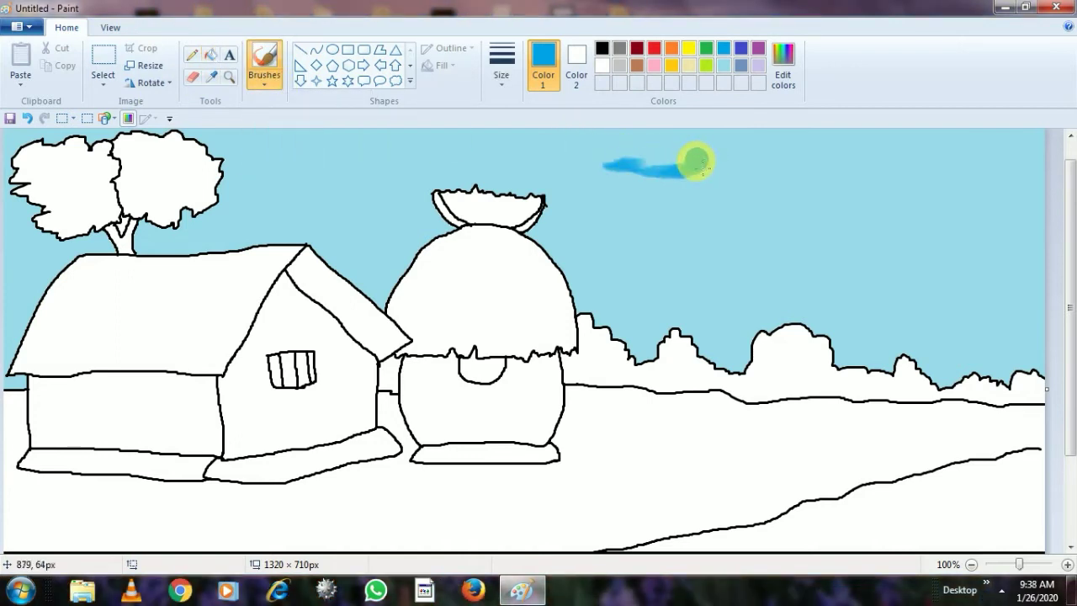
mouse_move(835, 163)
mouse_down()
mouse_move(901, 156)
mouse_move(947, 165)
mouse_up()
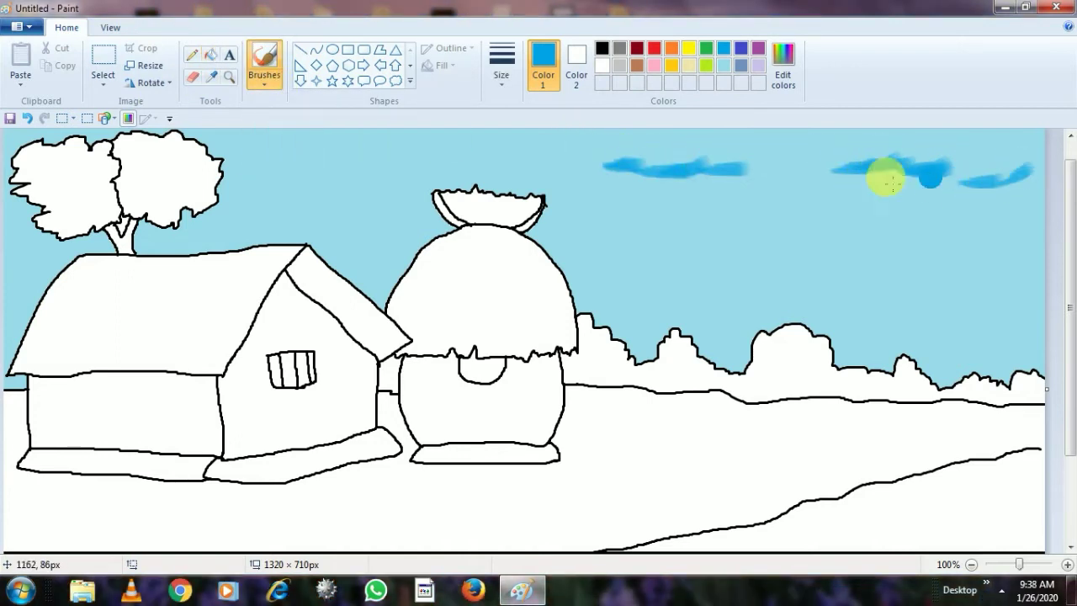
drag(404, 153, 546, 154)
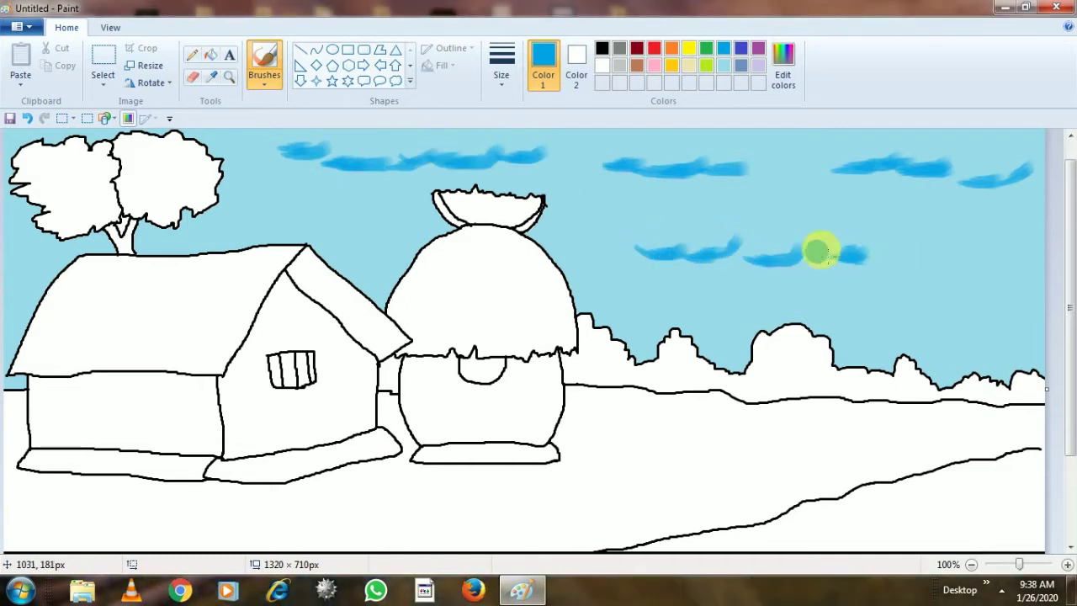
drag(849, 257, 867, 254)
Brush white cloud highlights just below each of the blue streaks in the sky.
click(601, 65)
drag(637, 263, 864, 271)
drag(303, 167, 542, 179)
drag(614, 181, 727, 186)
mouse_move(849, 182)
mouse_down()
mouse_move(879, 173)
mouse_move(1017, 189)
mouse_up()
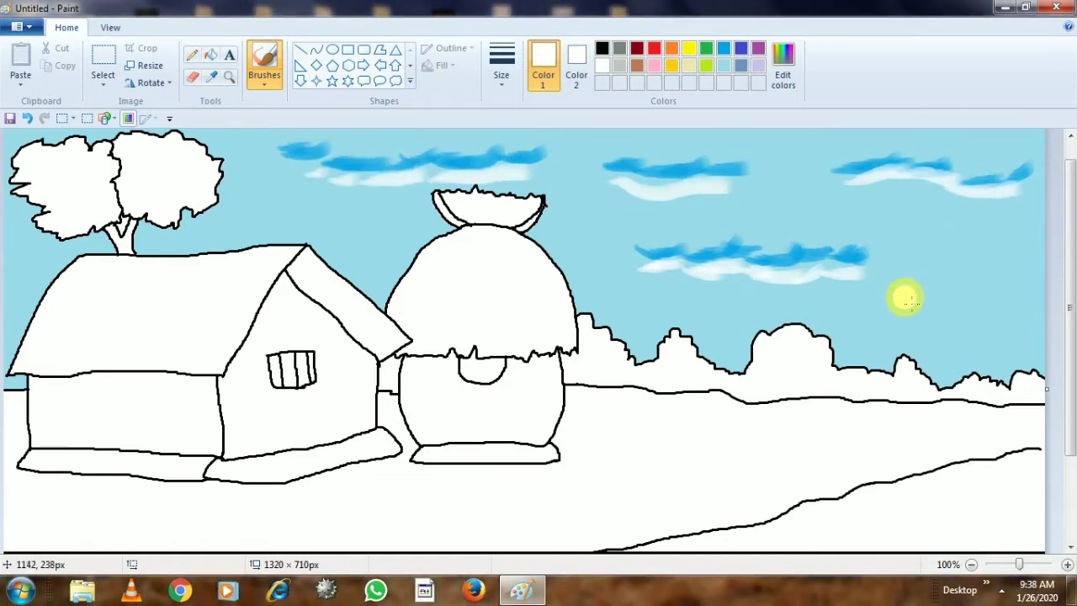
Add separate white cloud streaks above the distant treeline, beside the house roof and between the tree and the round hut.
drag(906, 301, 1042, 292)
drag(13, 258, 55, 255)
drag(239, 224, 404, 223)
click(502, 66)
click(505, 139)
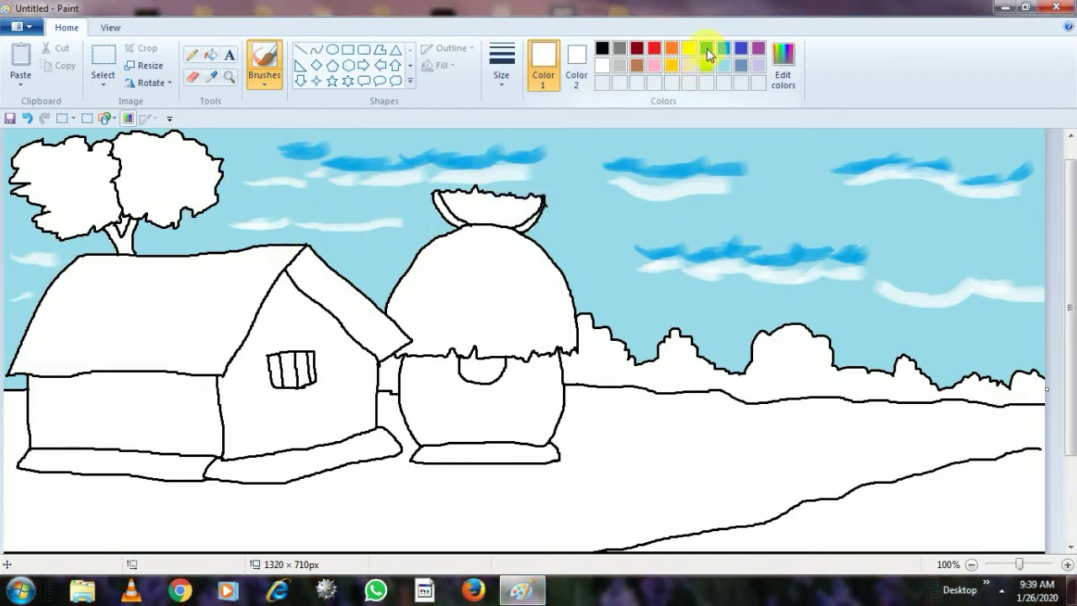
Fill both halves of the tree's foliage with yellow.
click(210, 55)
click(90, 163)
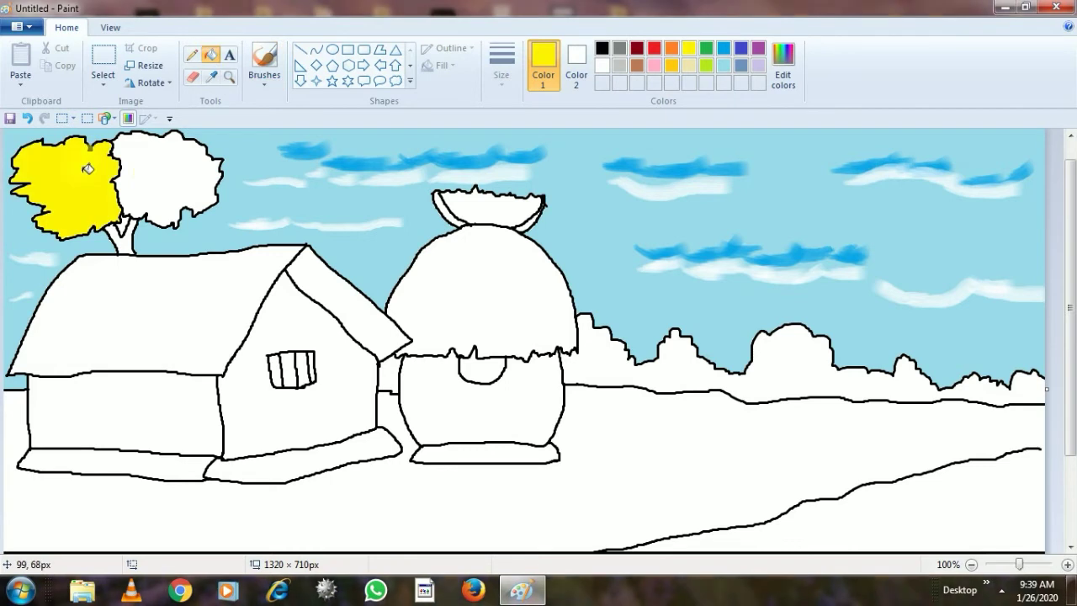
click(156, 185)
Shade the yellow foliage with a wider textured brush, using lime strokes on the upper part and green strokes on the lower part.
click(706, 64)
click(264, 75)
click(266, 165)
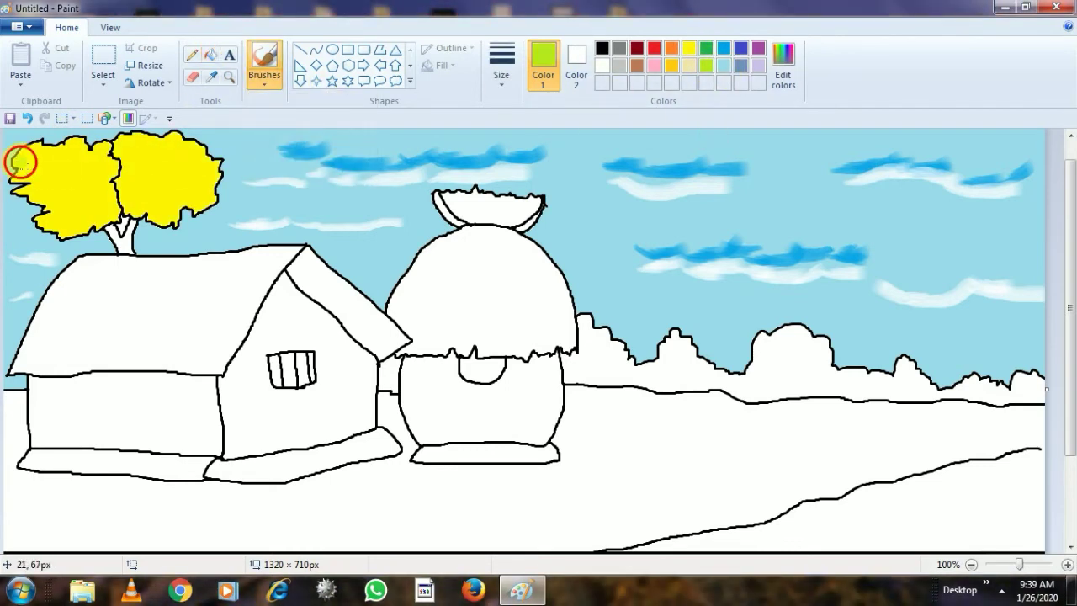
click(502, 68)
click(500, 163)
drag(85, 147, 110, 165)
mouse_move(213, 164)
mouse_down()
mouse_move(143, 151)
mouse_move(126, 182)
mouse_move(141, 158)
mouse_move(198, 204)
mouse_move(219, 178)
mouse_move(93, 142)
mouse_move(102, 155)
mouse_move(15, 177)
mouse_up()
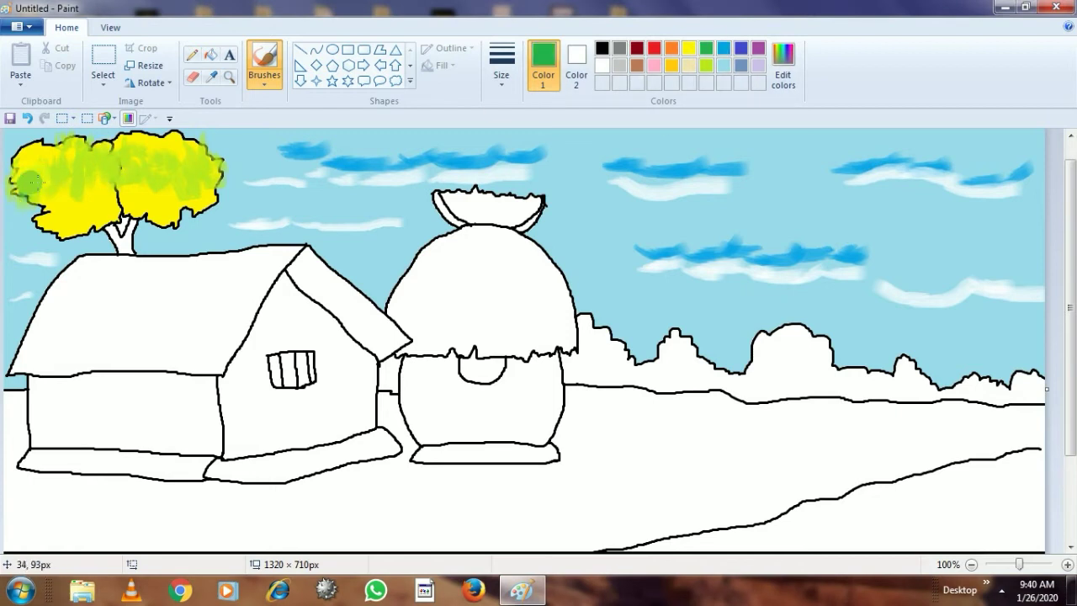
mouse_move(81, 232)
mouse_down()
mouse_move(128, 215)
mouse_move(132, 238)
mouse_up()
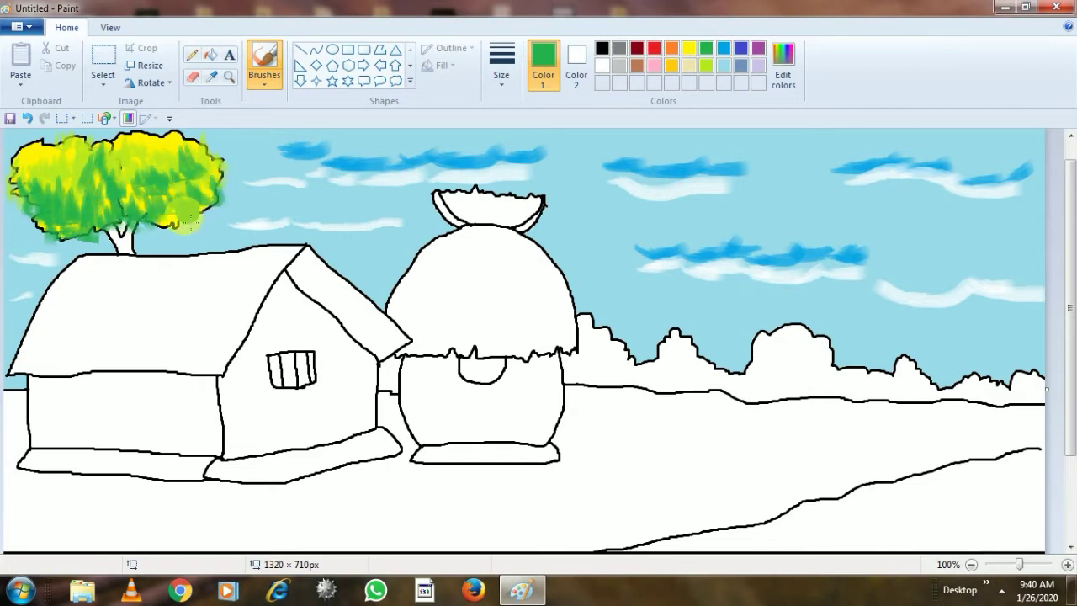
Mix a darker olive green from lime and brush strokes of it across the top of the foliage.
click(706, 64)
click(784, 63)
click(699, 279)
click(383, 401)
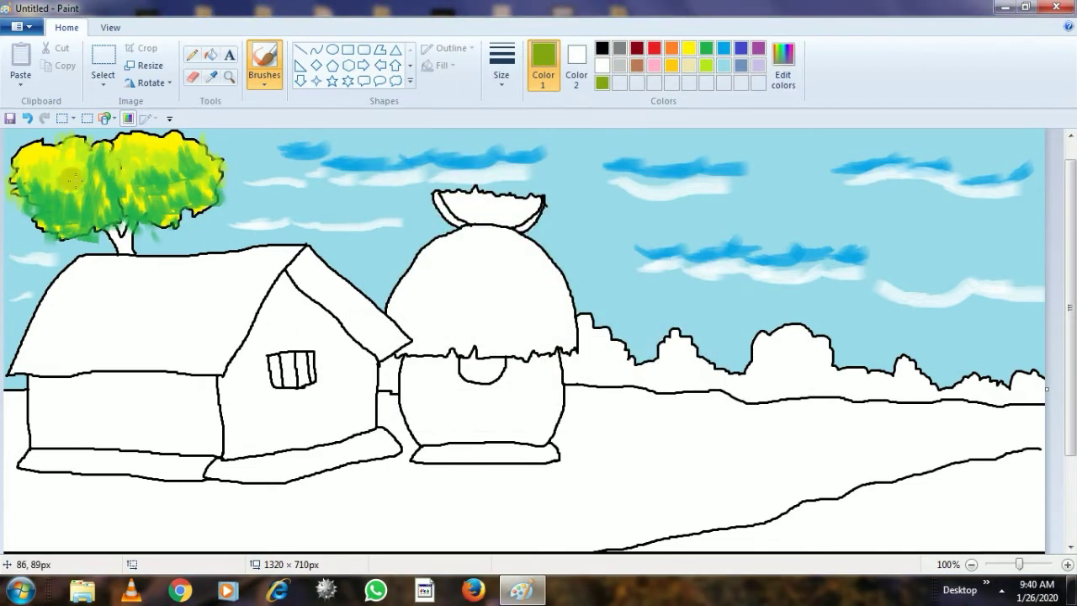
mouse_move(45, 151)
mouse_down()
mouse_move(72, 177)
mouse_move(97, 171)
mouse_move(97, 160)
mouse_move(126, 160)
mouse_move(181, 186)
mouse_move(211, 173)
mouse_move(166, 160)
mouse_move(177, 162)
mouse_move(135, 177)
mouse_move(109, 138)
mouse_move(145, 169)
mouse_move(17, 160)
mouse_move(198, 223)
mouse_move(211, 143)
mouse_up()
Brush additional lime and green strokes over the tree's foliage to blend the colours.
click(706, 65)
click(169, 119)
click(158, 136)
click(707, 48)
mouse_move(33, 166)
mouse_down()
mouse_move(27, 194)
mouse_move(142, 180)
mouse_up()
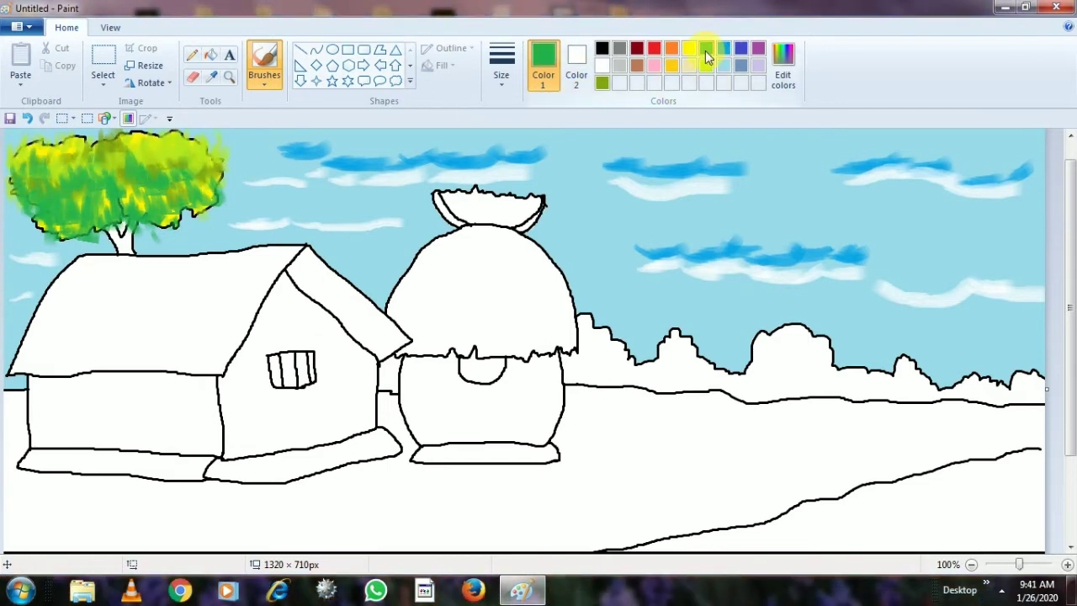
Mix a darker shade of green and brush it over the lower and middle parts of the foliage.
click(783, 65)
click(705, 294)
click(392, 401)
mouse_move(28, 196)
mouse_down()
mouse_move(80, 174)
mouse_move(113, 198)
mouse_move(110, 224)
mouse_move(63, 223)
mouse_move(162, 223)
mouse_up()
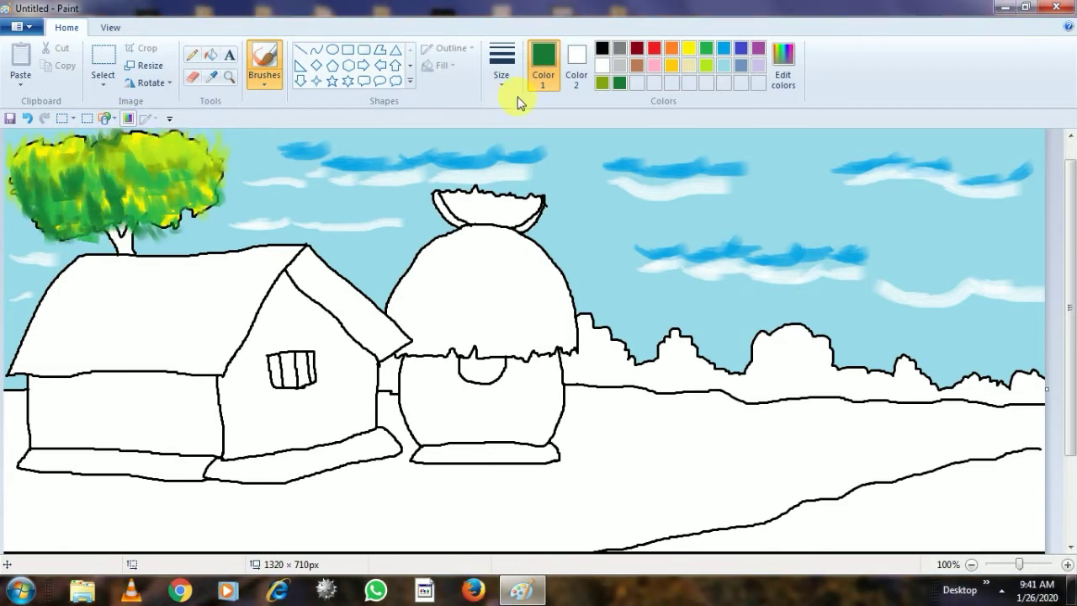
Mix a dark olive colour and brush shading strokes into the middle and outer side of the foliage.
click(784, 60)
click(569, 265)
click(392, 401)
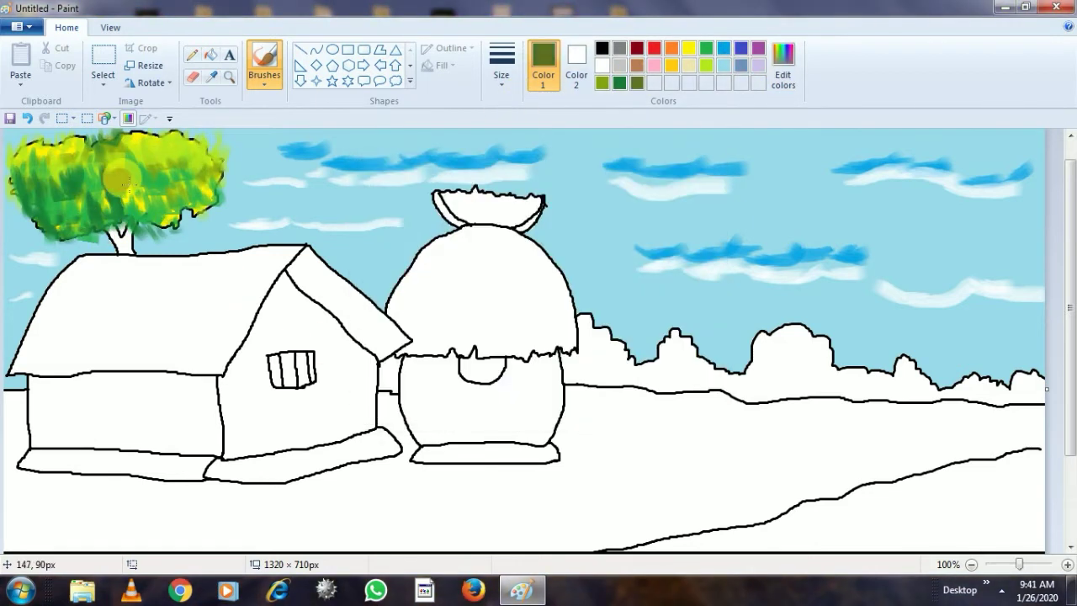
mouse_move(156, 199)
mouse_down()
mouse_move(95, 226)
mouse_move(91, 237)
mouse_move(26, 189)
mouse_move(76, 192)
mouse_move(152, 225)
mouse_move(212, 195)
mouse_up()
Mix a very dark green and brush deep shadows along the foliage's underside, outer edges and centre.
click(706, 48)
click(619, 83)
click(782, 66)
click(697, 303)
click(392, 401)
mouse_move(99, 224)
mouse_down()
mouse_move(49, 236)
mouse_move(31, 213)
mouse_move(125, 211)
mouse_move(108, 195)
mouse_move(168, 217)
mouse_up()
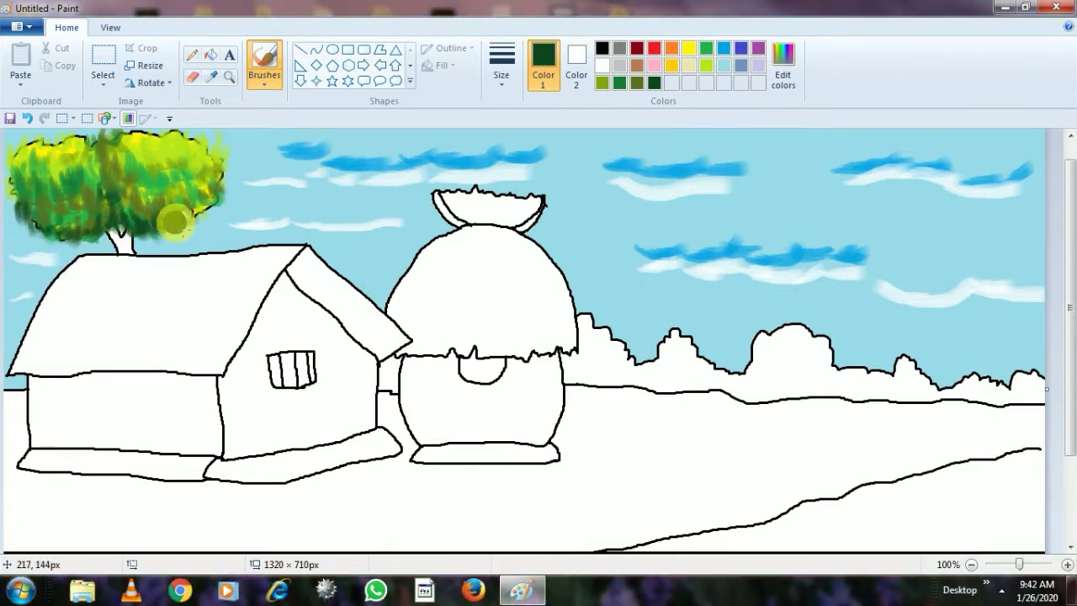
mouse_move(116, 154)
mouse_down()
mouse_move(50, 144)
mouse_move(24, 165)
mouse_move(52, 168)
mouse_move(57, 185)
mouse_move(34, 215)
mouse_move(223, 160)
mouse_move(235, 169)
mouse_move(209, 204)
mouse_move(237, 196)
mouse_move(157, 227)
mouse_move(176, 233)
mouse_move(212, 208)
mouse_move(159, 238)
mouse_move(195, 213)
mouse_move(213, 215)
mouse_move(82, 238)
mouse_up()
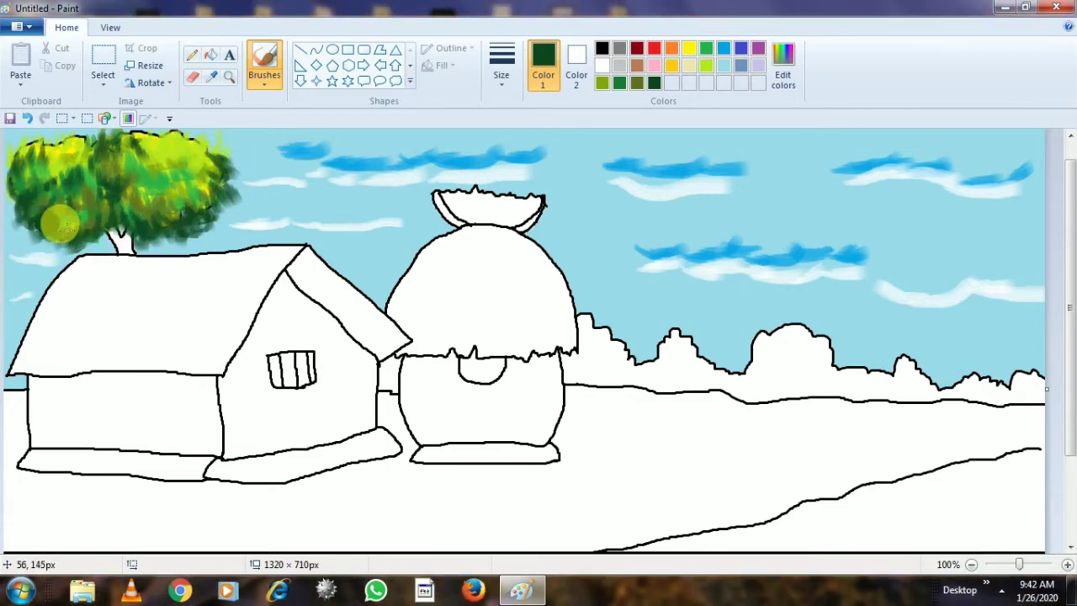
Mix a dark blue and brush shadow strokes along the bottom of the foliage around the trunk.
click(742, 50)
click(783, 66)
drag(704, 254, 704, 289)
click(393, 401)
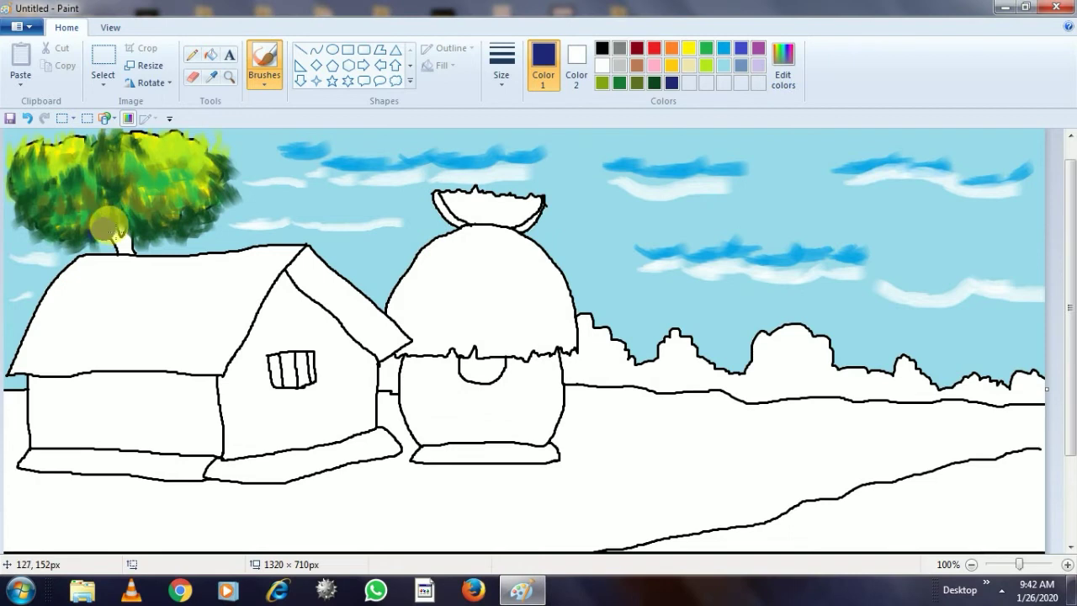
mouse_move(92, 209)
mouse_down()
mouse_move(52, 240)
mouse_move(27, 222)
mouse_move(104, 224)
mouse_up()
Mix a dark brown and fill the tree trunk with it.
click(637, 65)
click(783, 66)
click(704, 301)
click(393, 400)
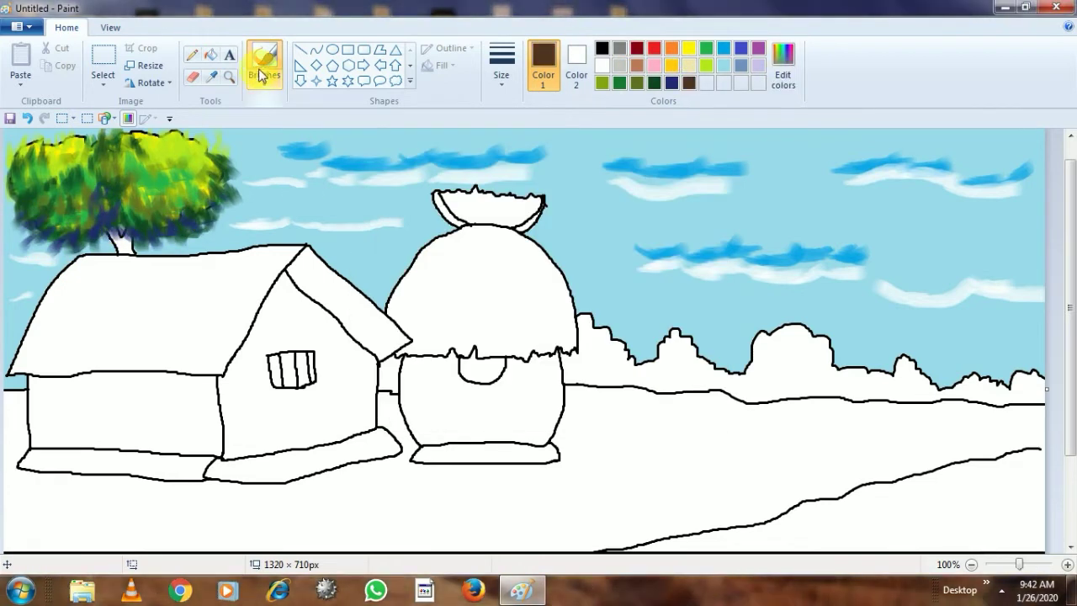
click(210, 55)
click(124, 242)
Mix a deeper dark red and brush it onto the tree trunk's upper branches.
click(783, 67)
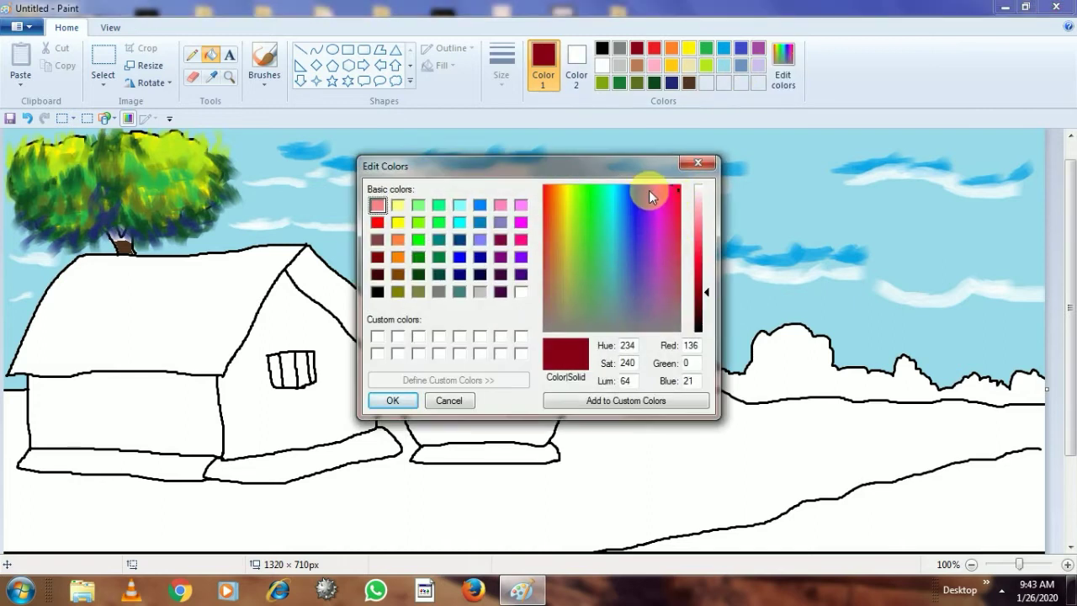
click(675, 193)
click(705, 301)
click(404, 401)
click(264, 82)
click(265, 138)
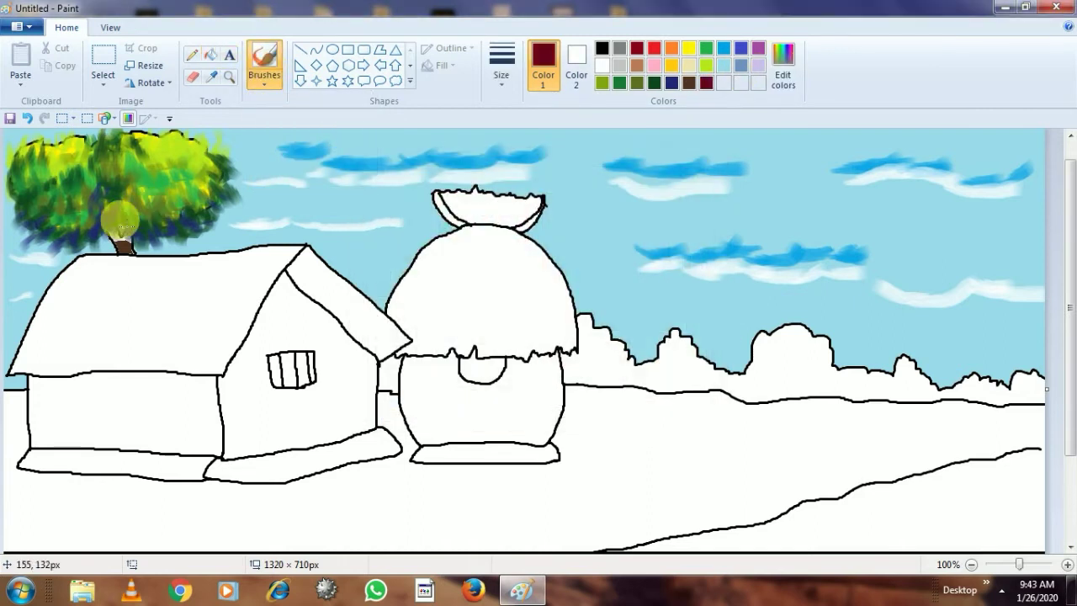
Mix another dark brown and touch up the tree trunk in brown and dark red with the thinnest brush size.
click(783, 67)
click(698, 164)
click(689, 83)
click(780, 72)
click(551, 250)
click(704, 306)
click(393, 400)
click(502, 72)
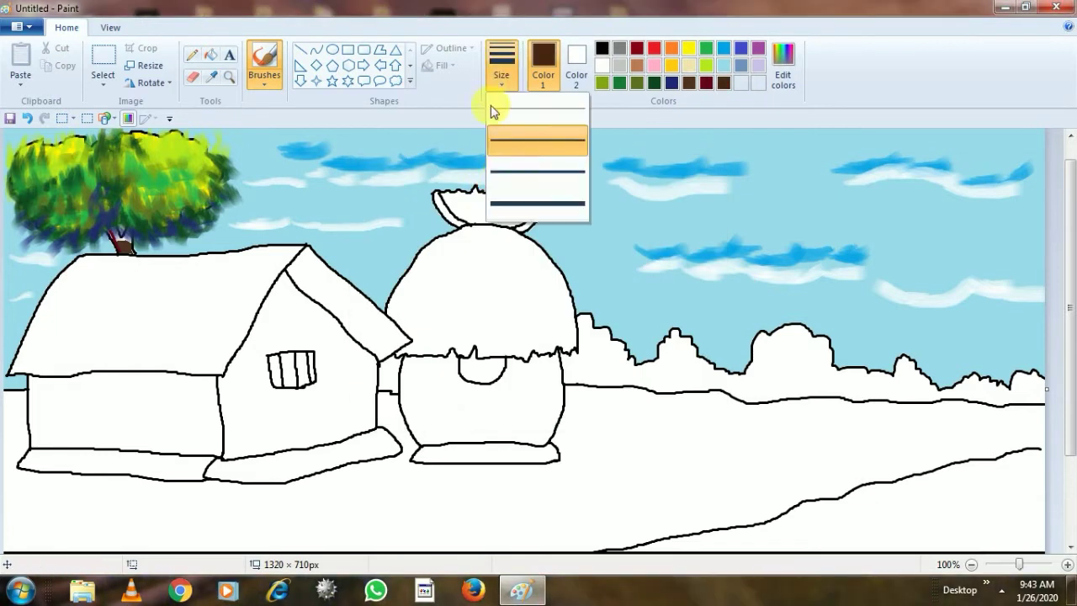
click(494, 112)
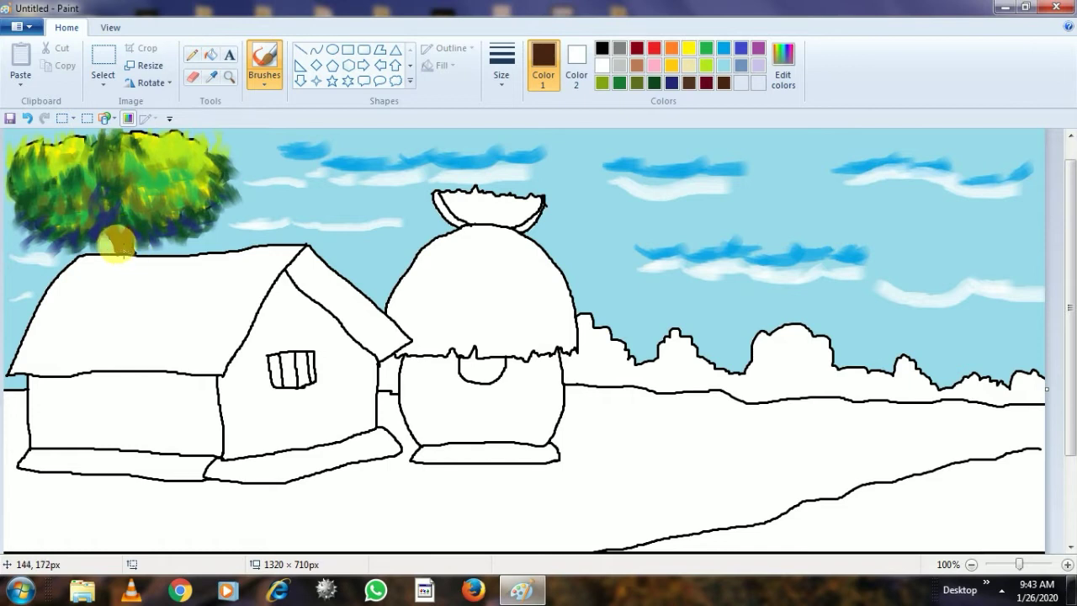
click(637, 48)
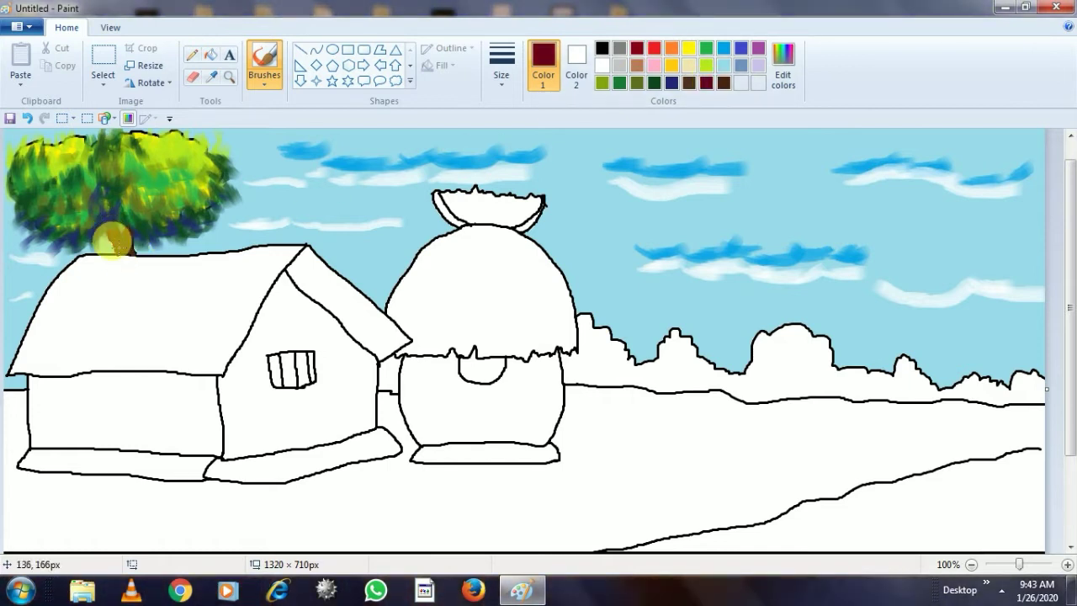
Fill the house's large front roof face and narrow side roof strip with red.
click(653, 48)
click(210, 55)
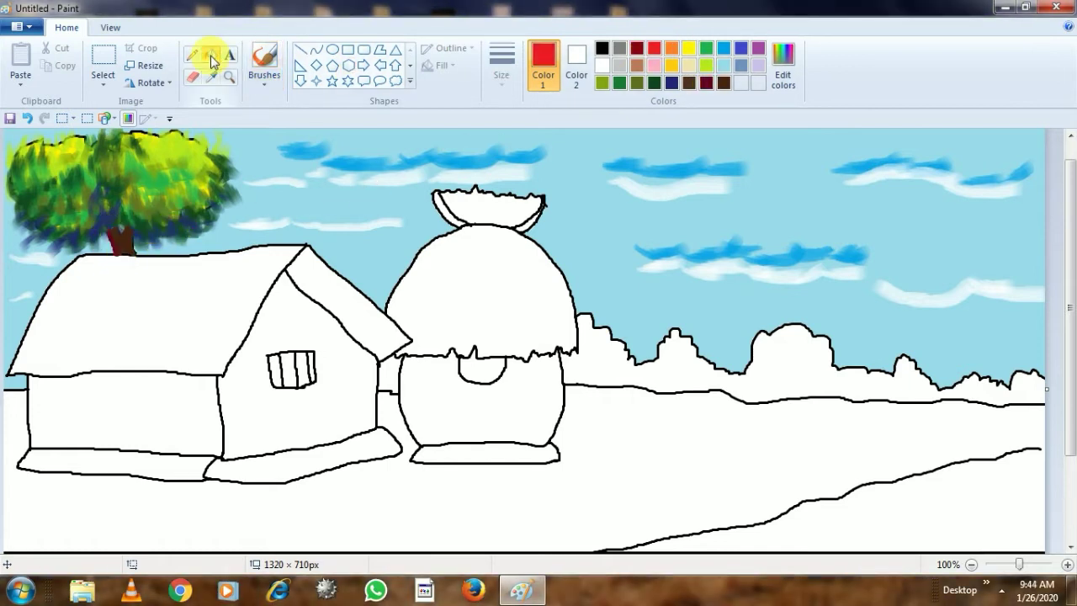
click(215, 305)
click(336, 286)
Brush slanted orange streaks over the large red roof face with the second-thinnest textured brush size.
click(671, 48)
click(264, 67)
click(501, 63)
click(508, 137)
mouse_move(91, 261)
mouse_down()
mouse_move(32, 319)
mouse_move(93, 271)
mouse_move(121, 264)
mouse_move(133, 310)
mouse_move(176, 257)
mouse_move(206, 283)
mouse_move(238, 261)
mouse_move(118, 319)
mouse_move(306, 260)
mouse_move(258, 266)
mouse_move(238, 323)
mouse_up()
mouse_move(143, 303)
mouse_down()
mouse_move(45, 321)
mouse_move(106, 301)
mouse_move(111, 342)
mouse_move(165, 315)
mouse_move(170, 343)
mouse_move(214, 306)
mouse_move(243, 337)
mouse_move(278, 272)
mouse_move(280, 289)
mouse_move(234, 356)
mouse_up()
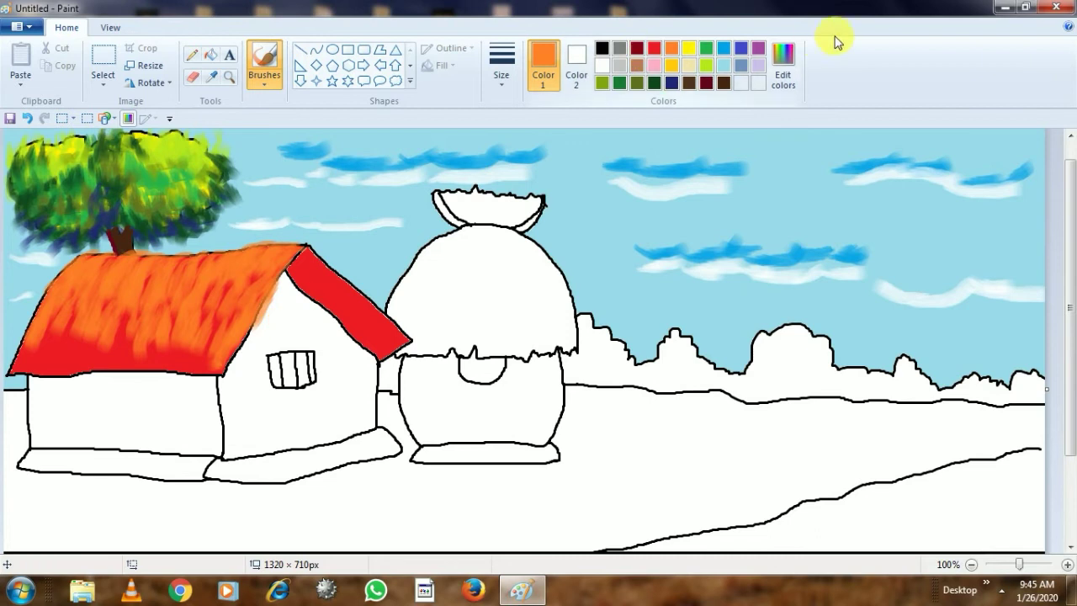
Mix a darker orange and brush streaks of it along the large roof face down to its lower edge.
click(782, 68)
click(386, 399)
mouse_move(49, 356)
mouse_down()
mouse_move(79, 382)
mouse_move(139, 324)
mouse_move(140, 334)
mouse_move(126, 274)
mouse_move(51, 342)
mouse_move(206, 287)
mouse_move(199, 309)
mouse_move(287, 266)
mouse_move(245, 255)
mouse_move(194, 273)
mouse_move(104, 265)
mouse_move(222, 336)
mouse_move(255, 332)
mouse_move(188, 377)
mouse_move(143, 384)
mouse_move(141, 354)
mouse_move(210, 368)
mouse_up()
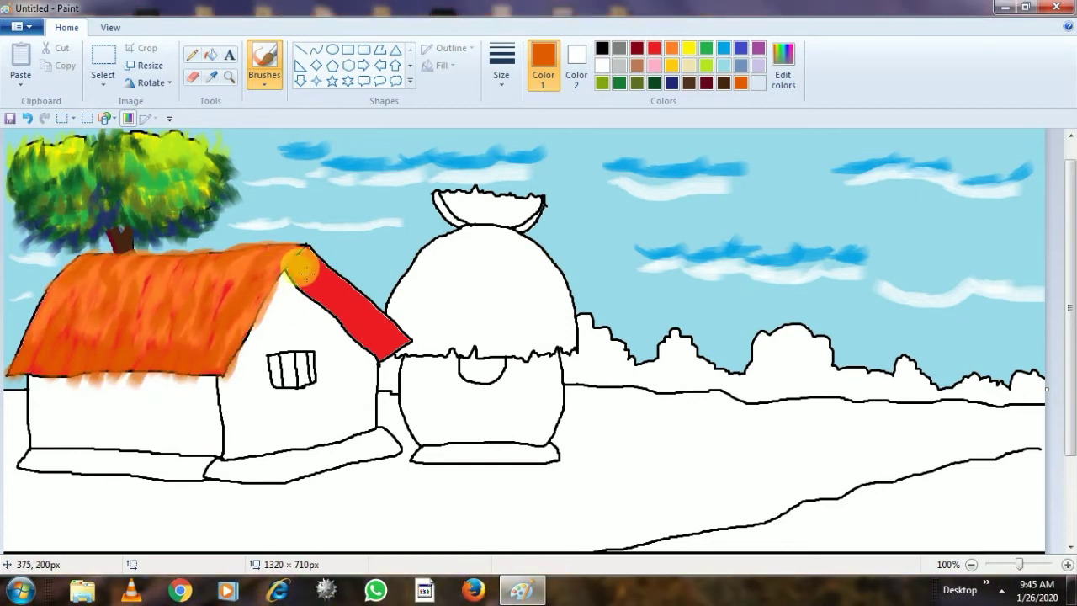
Brush dark orange and orange streaks along the narrow red roof strip on the gable side.
mouse_move(300, 282)
mouse_down()
mouse_move(352, 287)
mouse_move(306, 299)
mouse_move(356, 301)
mouse_move(378, 347)
mouse_up()
click(671, 52)
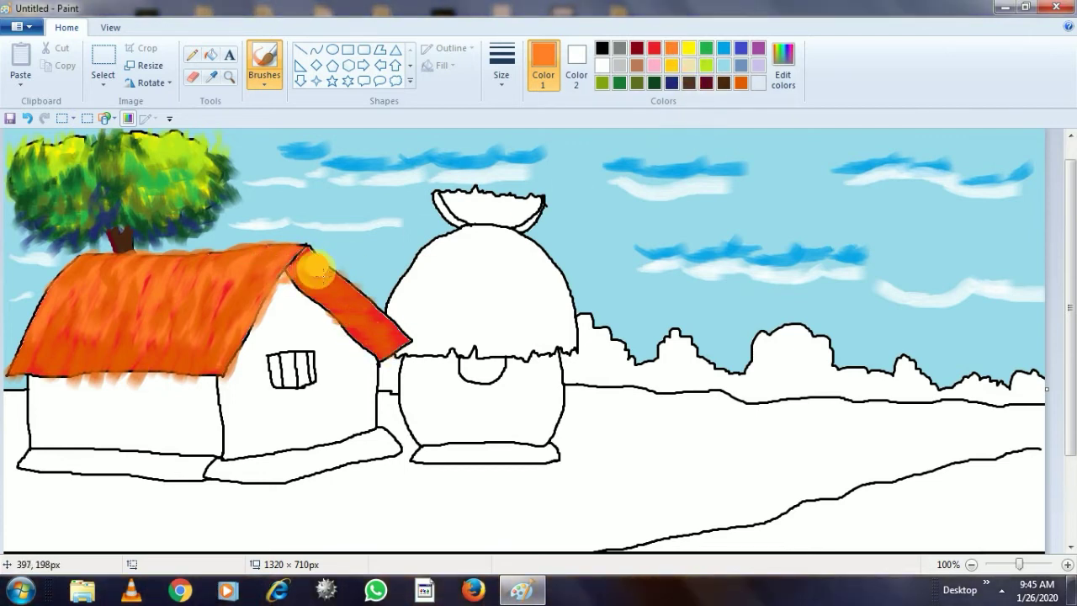
mouse_move(323, 298)
mouse_down()
mouse_move(366, 315)
mouse_move(343, 319)
mouse_move(364, 335)
mouse_up()
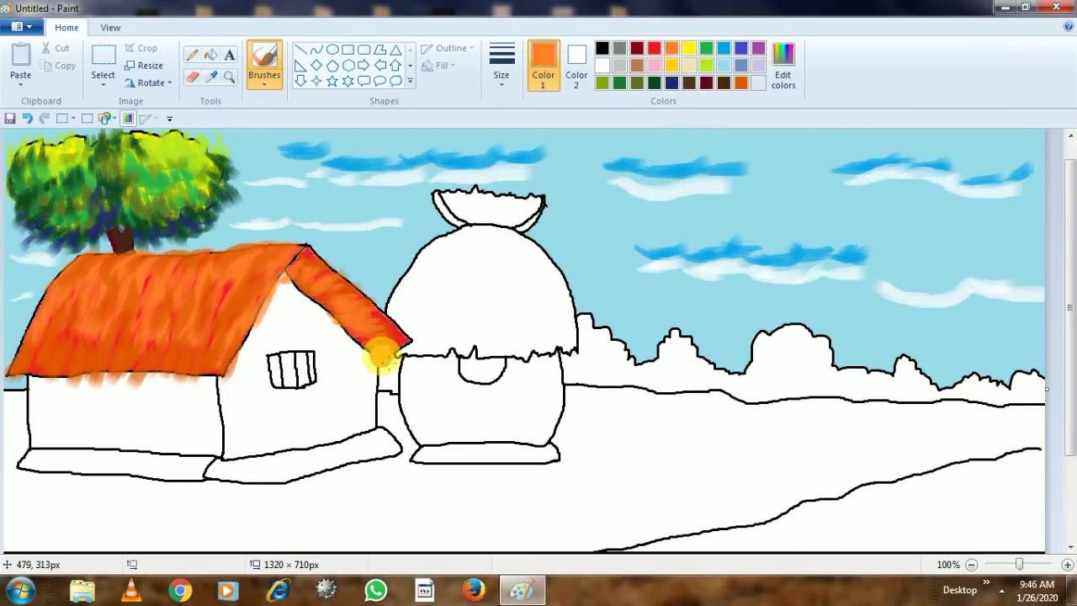
Brush an extra layer of dark orange down the full length of the narrow side roof strip to its lower tip.
click(741, 83)
mouse_move(308, 245)
mouse_down()
mouse_move(402, 333)
mouse_move(304, 268)
mouse_move(324, 303)
mouse_move(374, 341)
mouse_move(409, 340)
mouse_up()
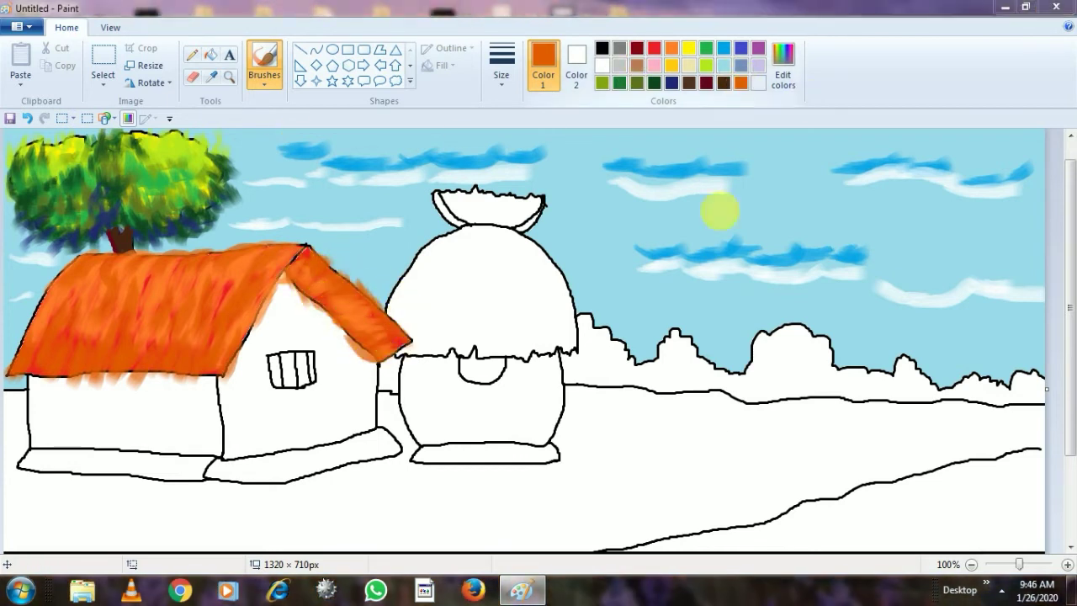
Fill the house's front wall with a mixed light purple and its gable wall with pale lavender.
click(777, 80)
click(390, 402)
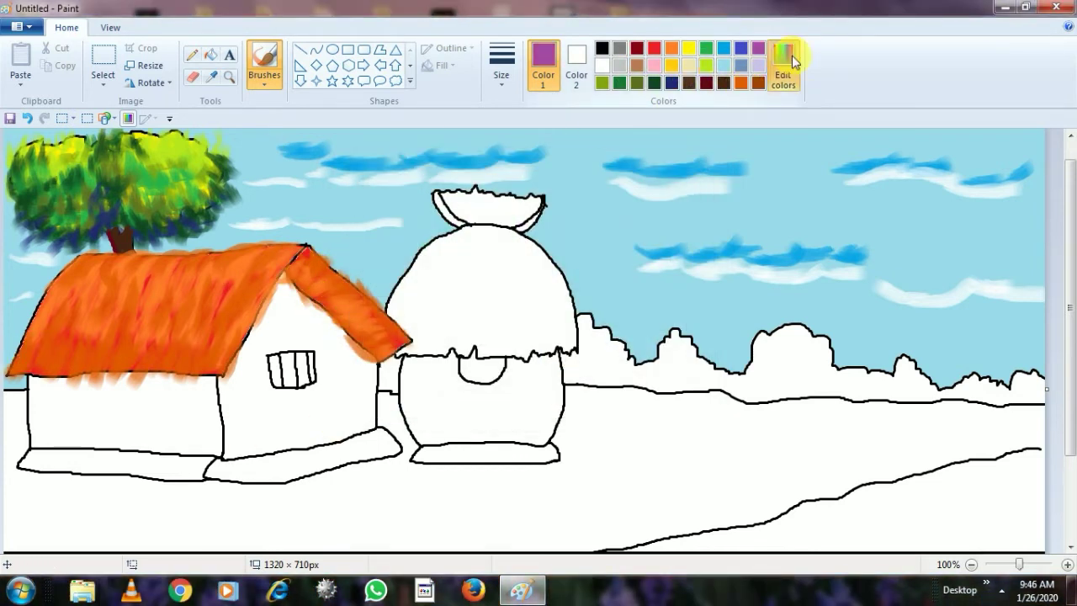
click(782, 68)
click(703, 234)
drag(702, 234, 702, 239)
click(386, 399)
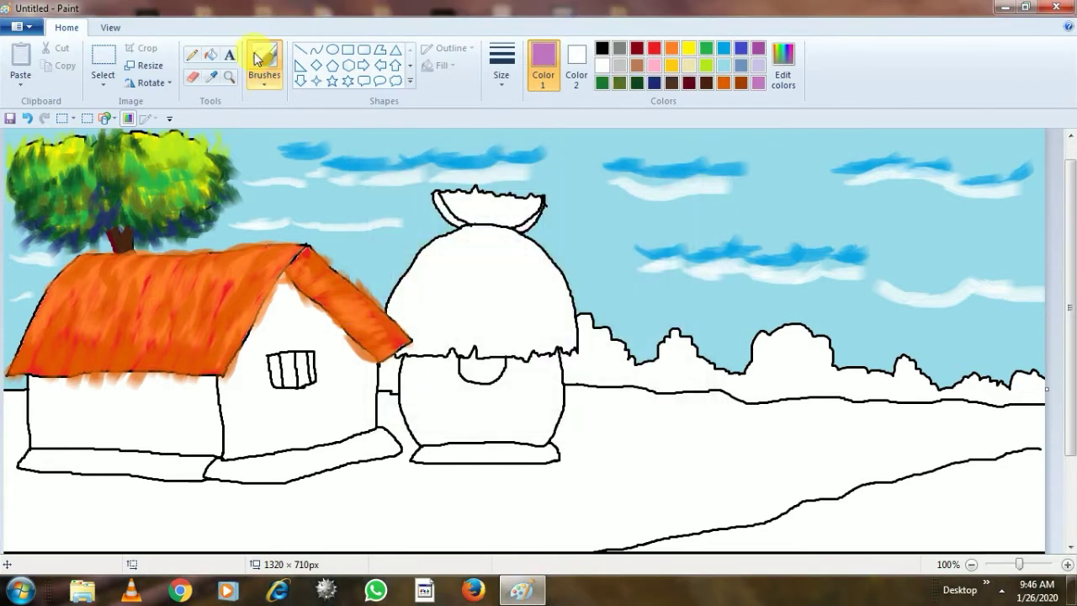
click(210, 53)
click(135, 413)
click(759, 81)
click(301, 409)
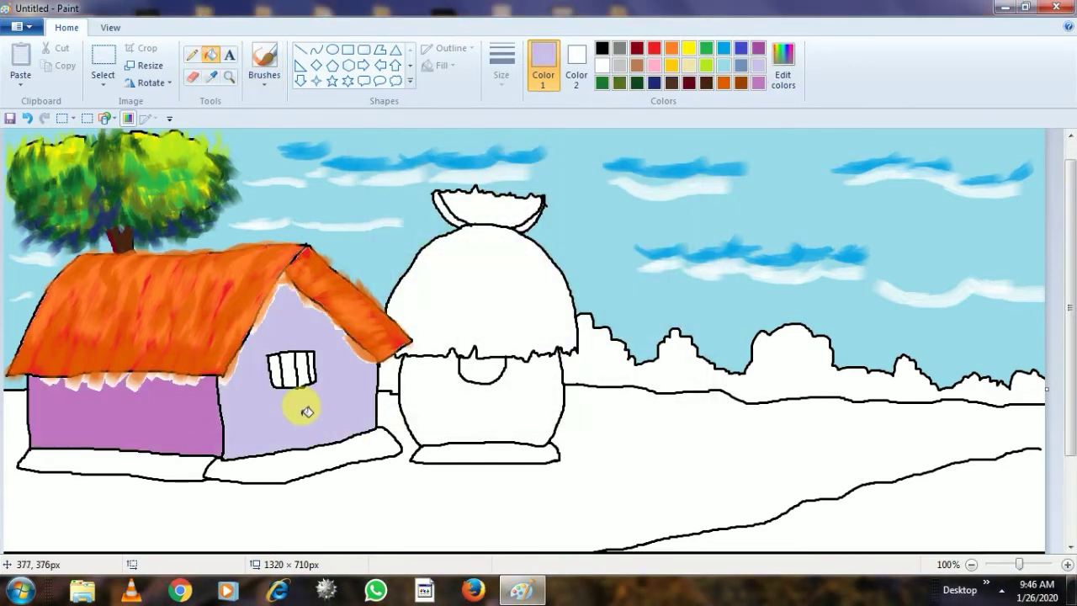
Mix another light purple and brush it over the white gaps on the front wall beneath the roof edge.
click(777, 77)
click(703, 240)
click(387, 399)
click(271, 77)
mouse_move(240, 379)
mouse_down()
mouse_move(209, 385)
mouse_move(216, 397)
mouse_move(77, 380)
mouse_move(42, 416)
mouse_up()
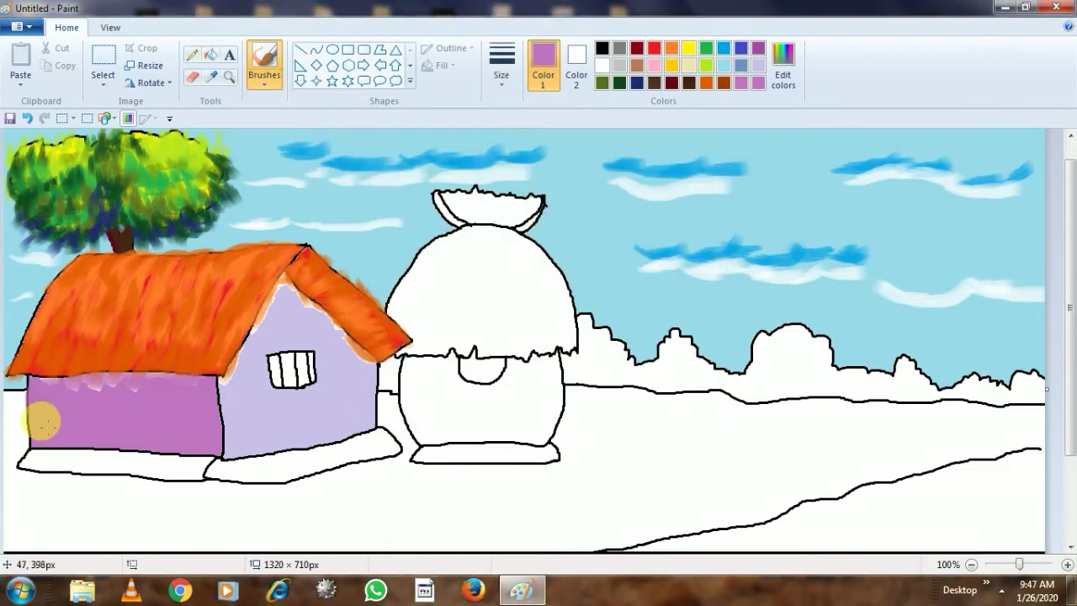
click(758, 65)
drag(96, 380, 42, 429)
key(ctrl+z)
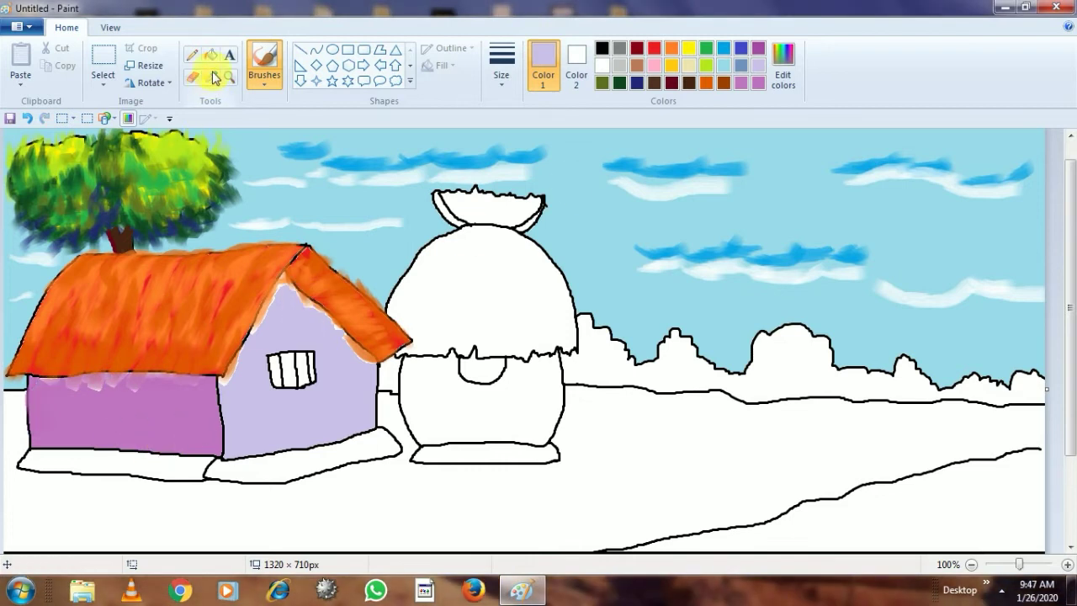
Mix a darker purple from the wall colour and shade the upper front wall, the gable's roof-side edge and around the window.
click(211, 77)
click(155, 413)
click(783, 77)
click(706, 260)
click(395, 399)
drag(211, 388, 38, 390)
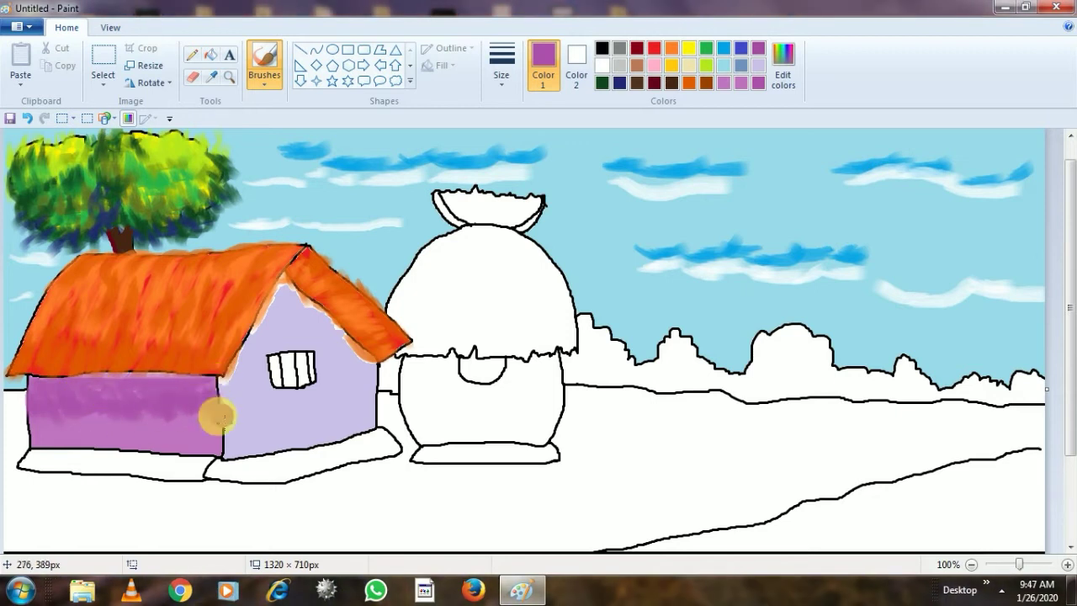
mouse_move(278, 296)
mouse_down()
mouse_move(230, 378)
mouse_move(284, 277)
mouse_move(236, 380)
mouse_move(253, 411)
mouse_up()
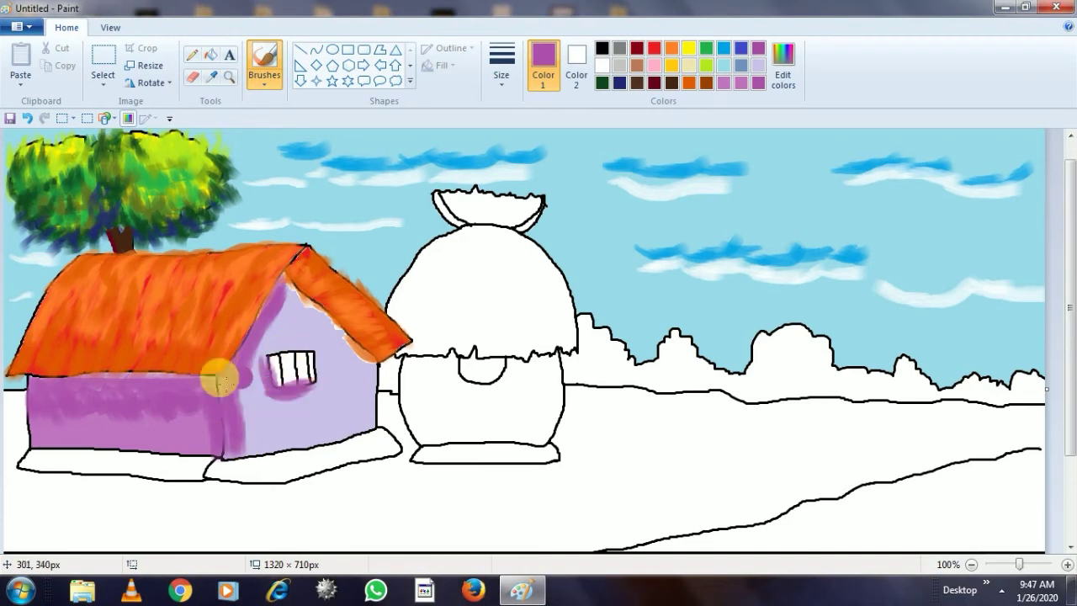
Brush brown vertical streaks along the lower part and ragged bottom edge of the large roof face.
click(690, 83)
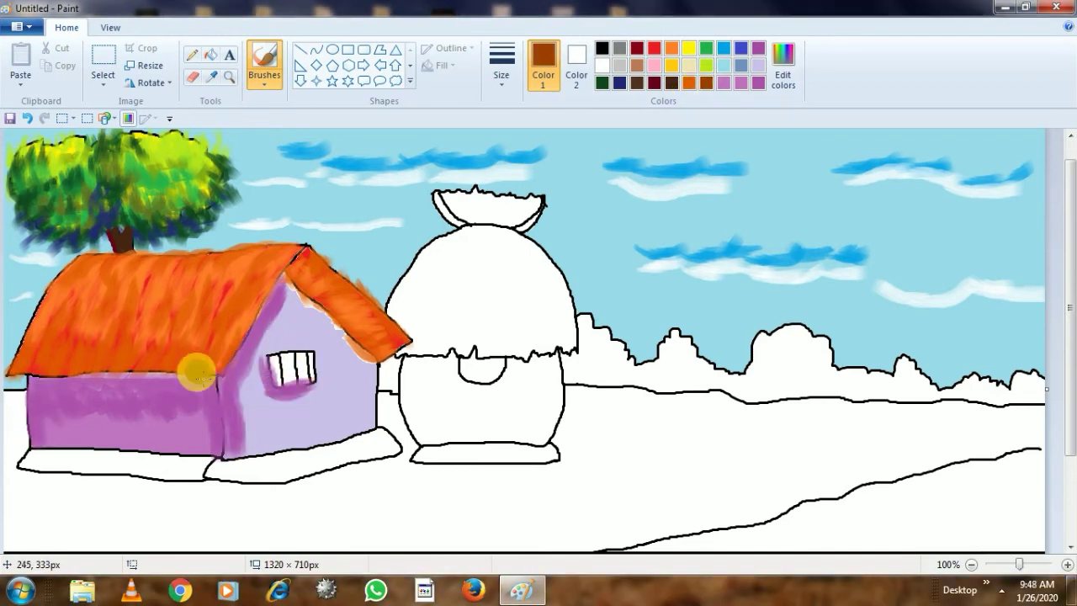
mouse_move(49, 321)
mouse_down()
mouse_move(24, 379)
mouse_move(79, 377)
mouse_up()
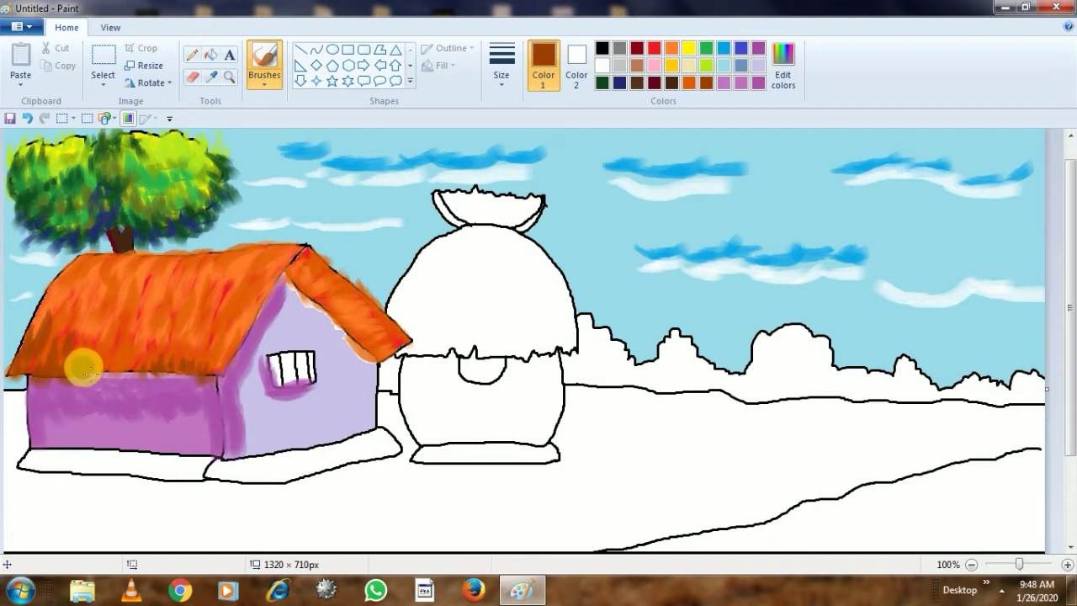
mouse_move(177, 315)
mouse_down()
mouse_move(194, 345)
mouse_move(169, 375)
mouse_move(38, 379)
mouse_up()
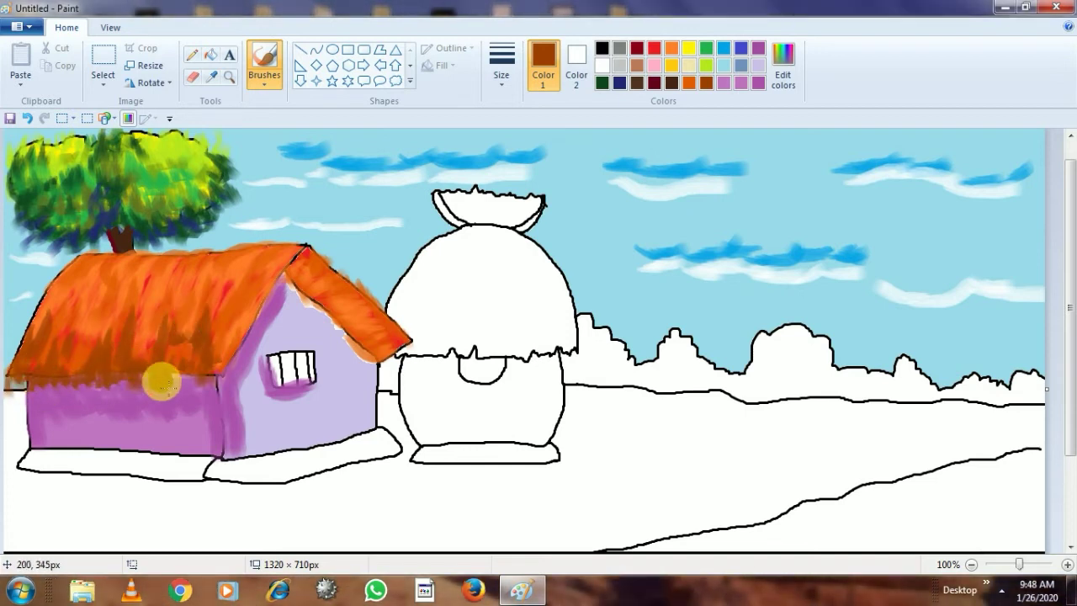
click(265, 83)
click(305, 173)
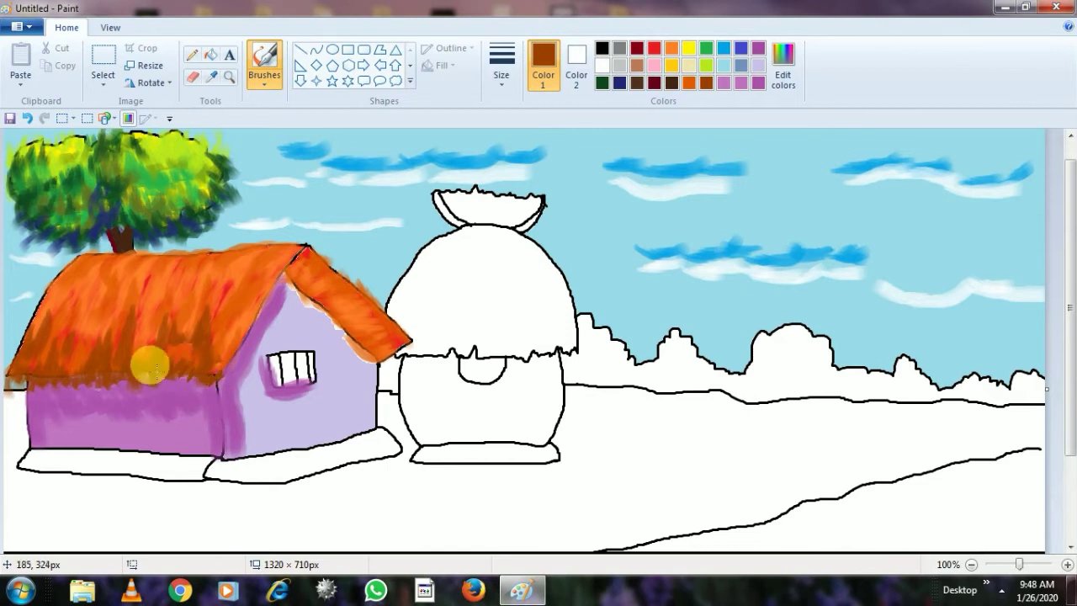
mouse_move(112, 376)
mouse_down()
mouse_move(89, 365)
mouse_move(42, 384)
mouse_up()
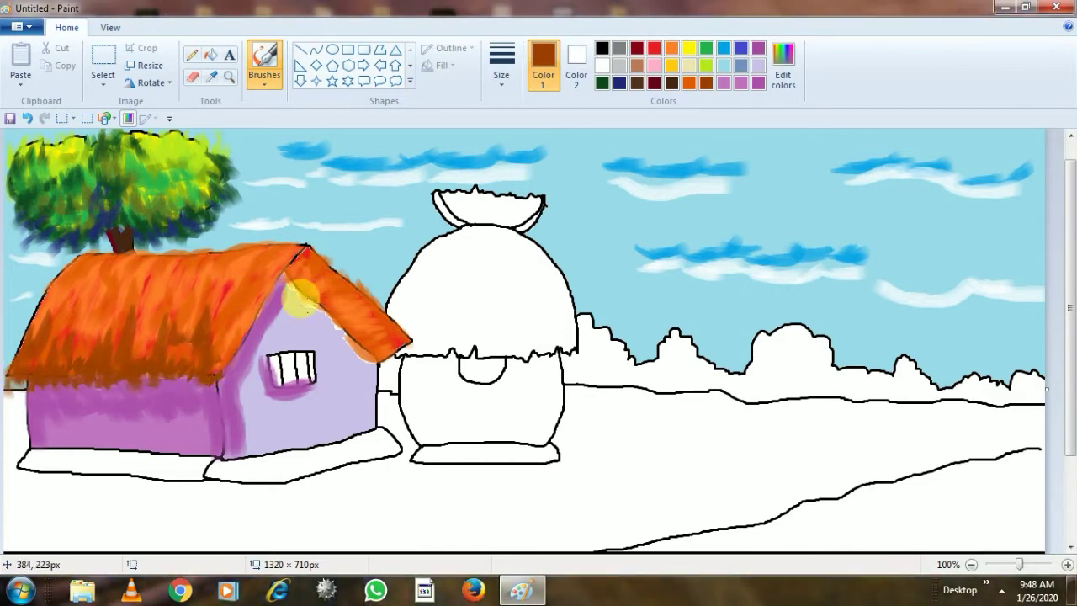
Brush brown streaks along the gable-side roof edge, the narrow roof strip and the rest of the large roof face.
drag(264, 303, 254, 315)
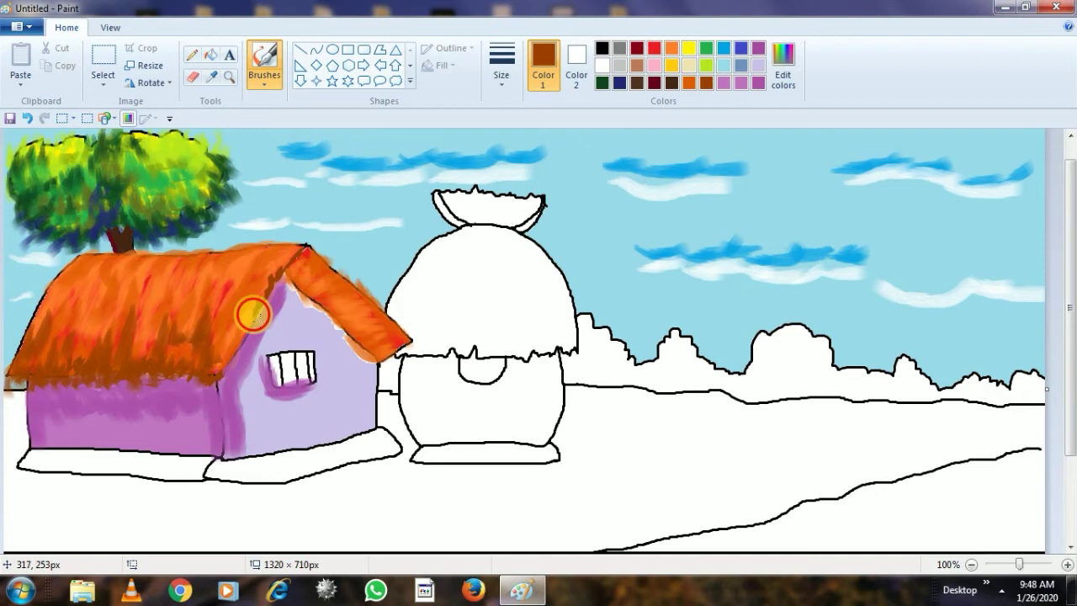
mouse_move(309, 283)
mouse_down()
mouse_move(300, 295)
mouse_move(377, 354)
mouse_up()
click(264, 77)
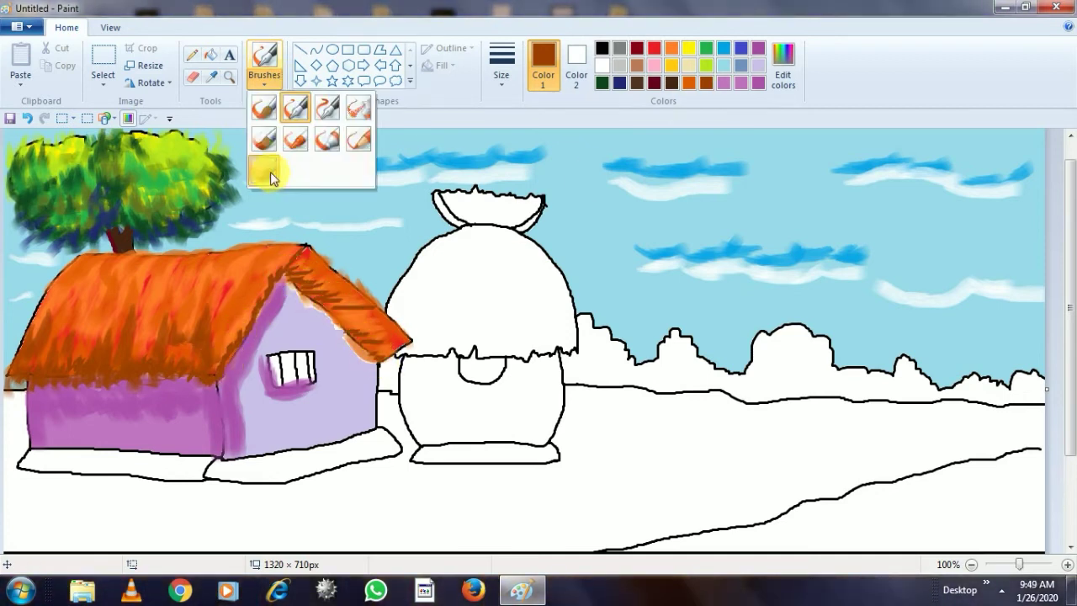
click(267, 166)
drag(329, 297, 370, 353)
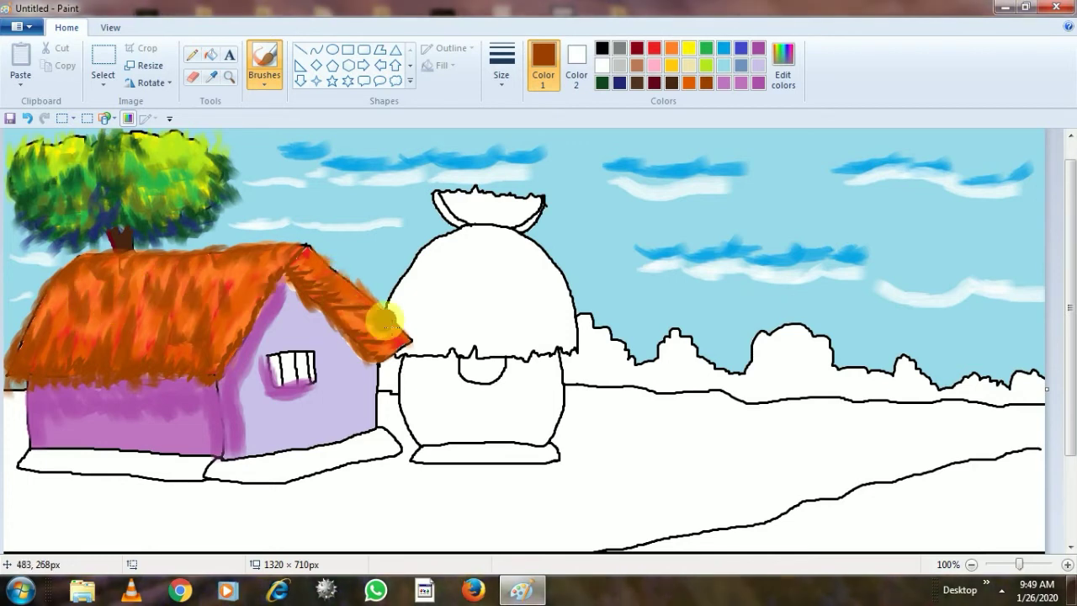
Mix a deeper orange and fill the round hut's domed roof and the flared topknot above it.
click(672, 49)
click(783, 67)
click(702, 261)
click(393, 400)
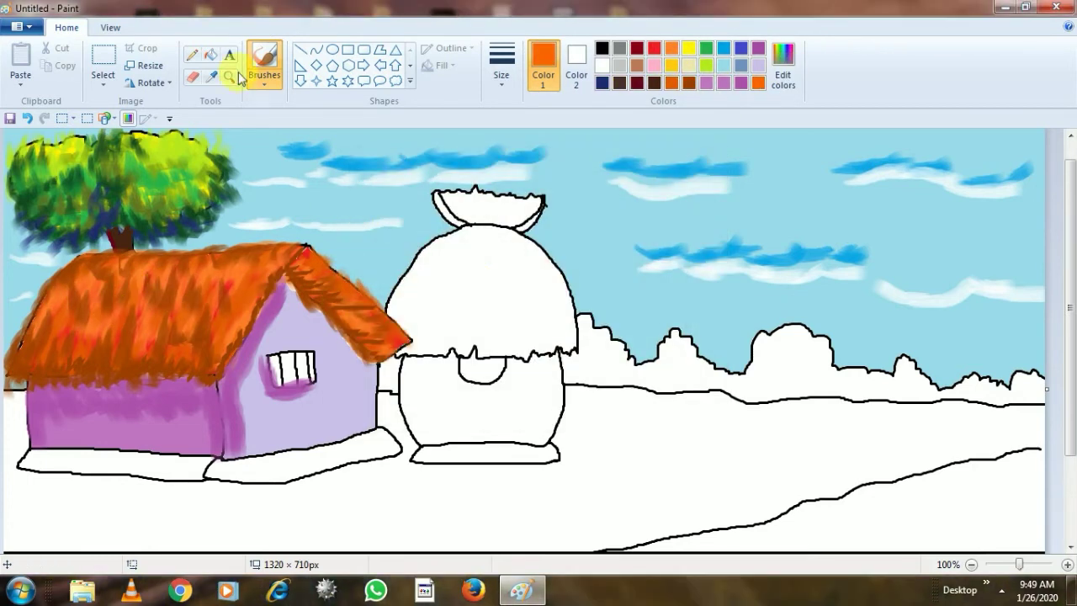
click(210, 55)
click(479, 284)
click(488, 207)
Brush lighter orange vertical streaks over the round hut's domed roof.
click(671, 49)
click(265, 82)
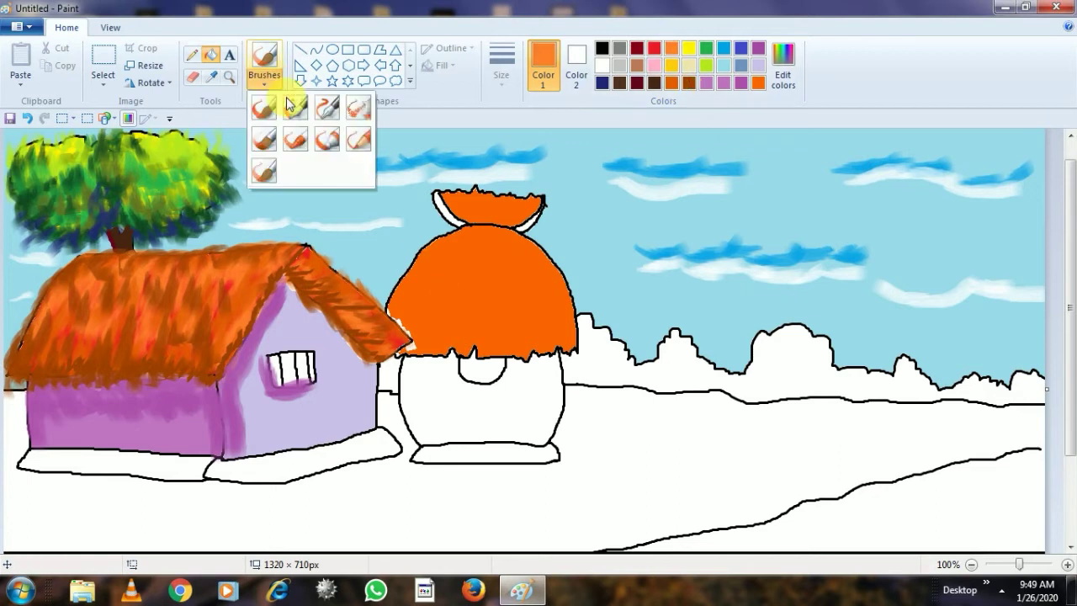
click(327, 142)
mouse_move(429, 269)
mouse_down()
mouse_move(472, 237)
mouse_move(449, 278)
mouse_move(466, 250)
mouse_move(432, 252)
mouse_move(499, 229)
mouse_up()
mouse_move(547, 255)
mouse_down()
mouse_move(446, 294)
mouse_move(572, 312)
mouse_move(474, 345)
mouse_up()
Brush dark orange and brown thatch streaks over the hut's topknot and down its domed roof.
click(688, 82)
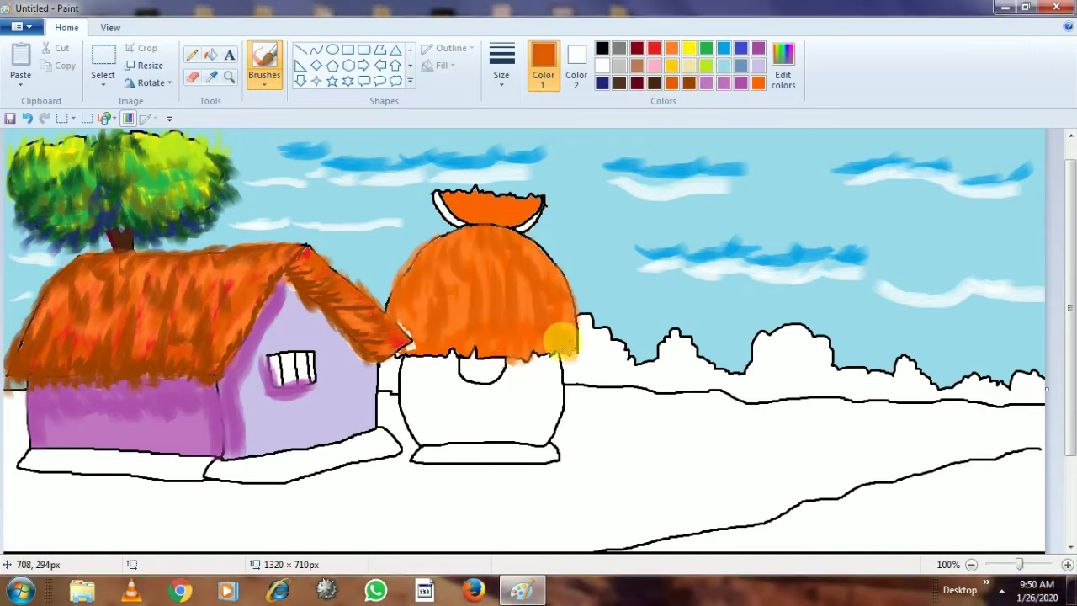
click(575, 147)
click(689, 83)
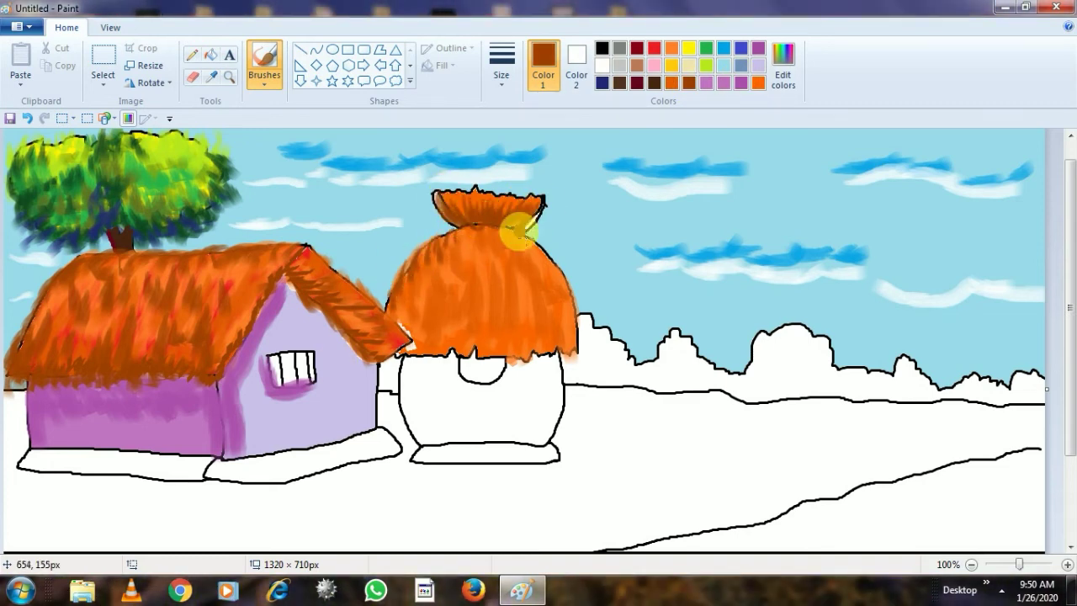
mouse_move(439, 189)
mouse_down()
mouse_move(462, 211)
mouse_move(443, 281)
mouse_move(421, 312)
mouse_move(405, 309)
mouse_move(478, 233)
mouse_move(458, 262)
mouse_move(490, 246)
mouse_move(482, 296)
mouse_move(504, 238)
mouse_move(517, 261)
mouse_move(532, 268)
mouse_move(520, 239)
mouse_move(540, 264)
mouse_move(517, 304)
mouse_move(494, 305)
mouse_move(461, 280)
mouse_move(399, 319)
mouse_move(446, 241)
mouse_move(394, 301)
mouse_move(469, 263)
mouse_move(501, 228)
mouse_move(530, 256)
mouse_move(543, 294)
mouse_move(518, 272)
mouse_move(411, 317)
mouse_move(494, 336)
mouse_move(548, 304)
mouse_up()
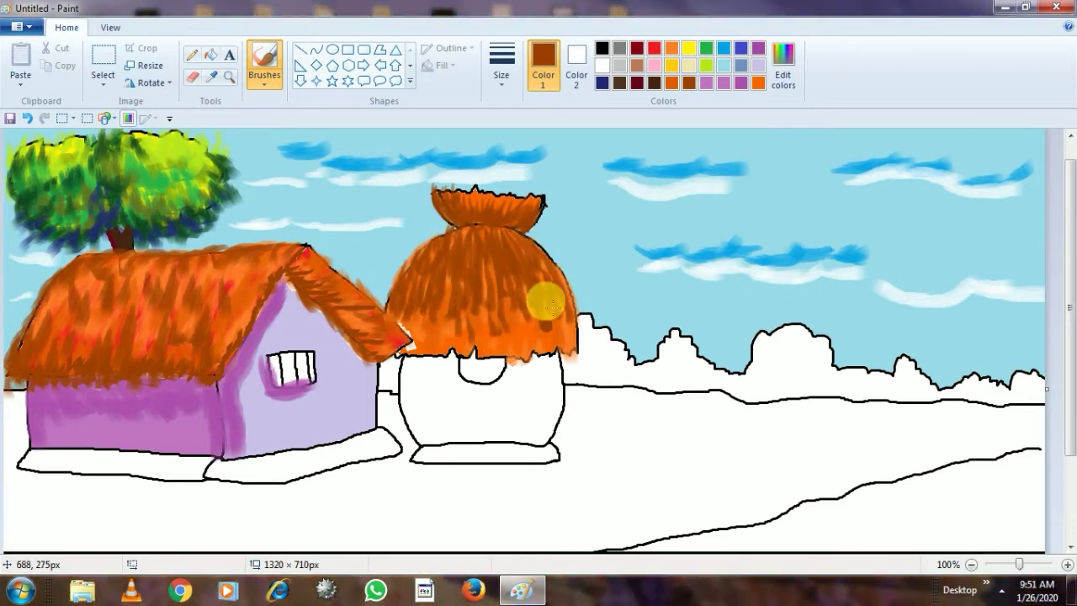
Add orange and dark brown thatch strokes to the hut's dome edge and topknot and across the house roof.
click(759, 82)
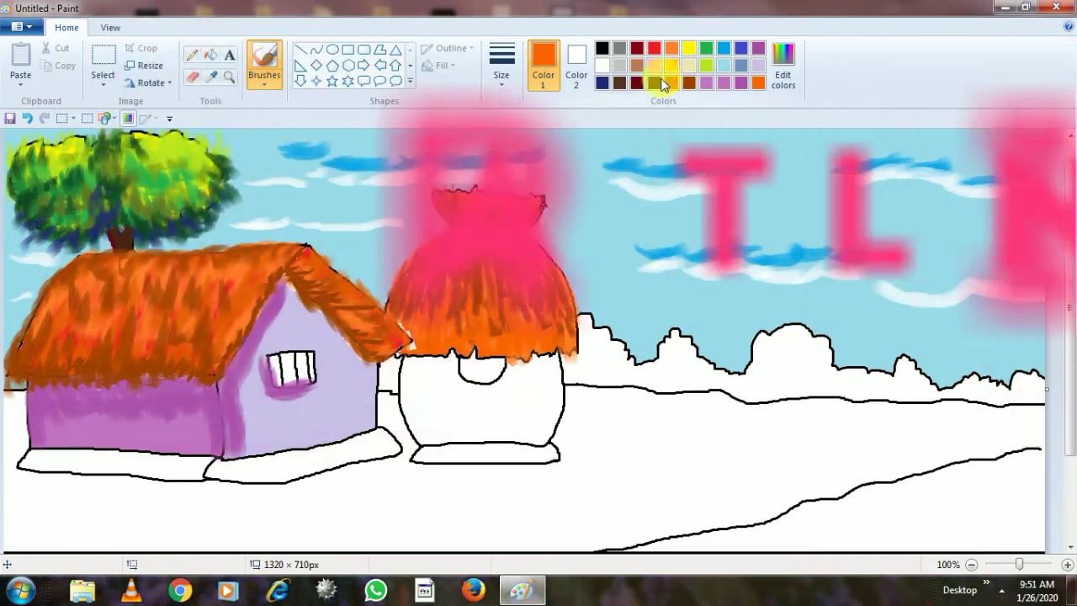
mouse_move(450, 359)
mouse_down()
mouse_move(470, 335)
mouse_move(531, 354)
mouse_up()
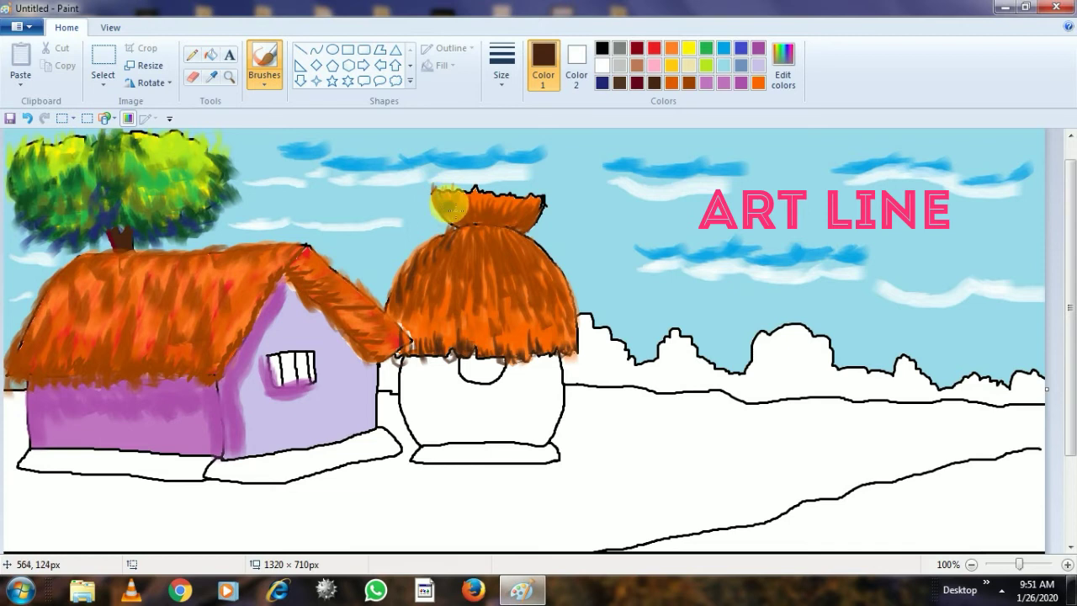
drag(469, 206, 537, 217)
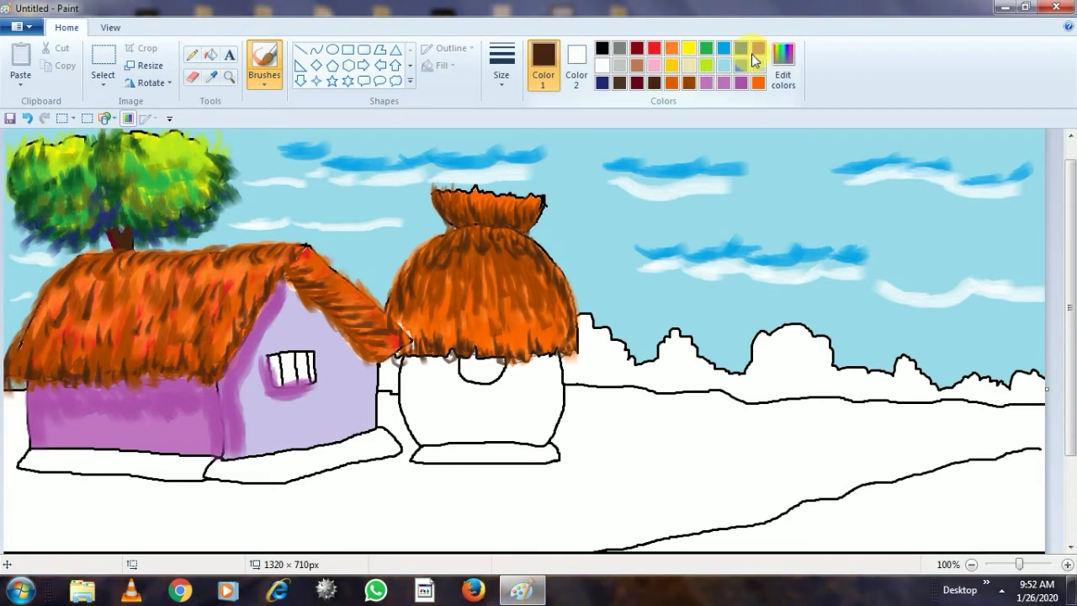
Fill the round hut's wall with dark orange.
click(672, 83)
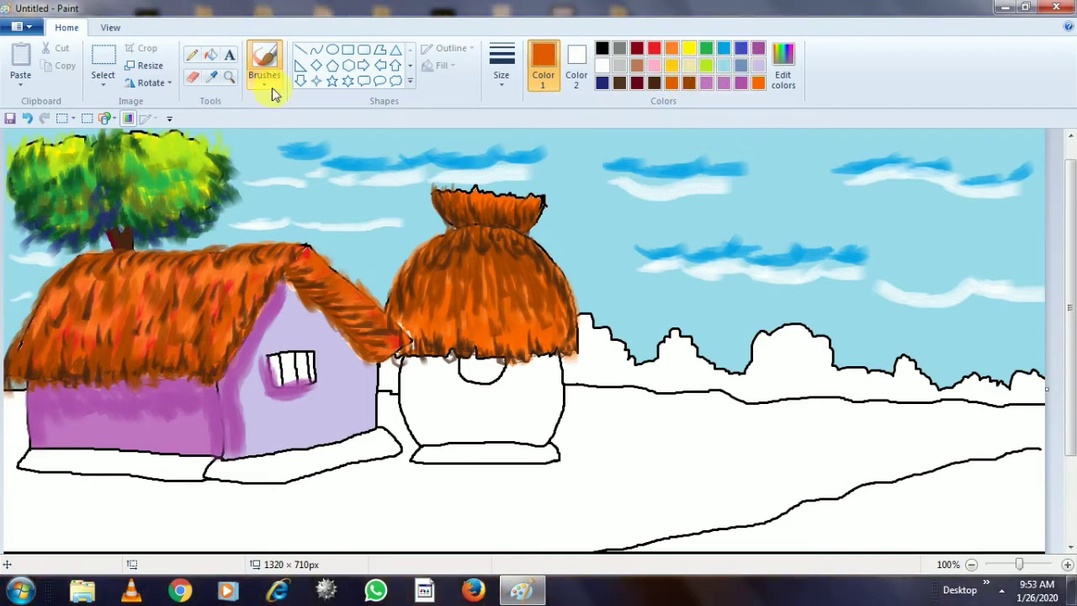
click(210, 55)
click(468, 390)
Brush orange highlights over the hut's round wall with a larger watercolor brush and brown shading along its lower part.
click(671, 48)
click(265, 81)
click(264, 170)
click(502, 74)
click(544, 168)
mouse_move(555, 365)
mouse_down()
mouse_move(542, 380)
mouse_move(469, 394)
mouse_move(421, 378)
mouse_up()
mouse_move(429, 438)
mouse_down()
mouse_move(445, 385)
mouse_move(457, 414)
mouse_up()
click(688, 82)
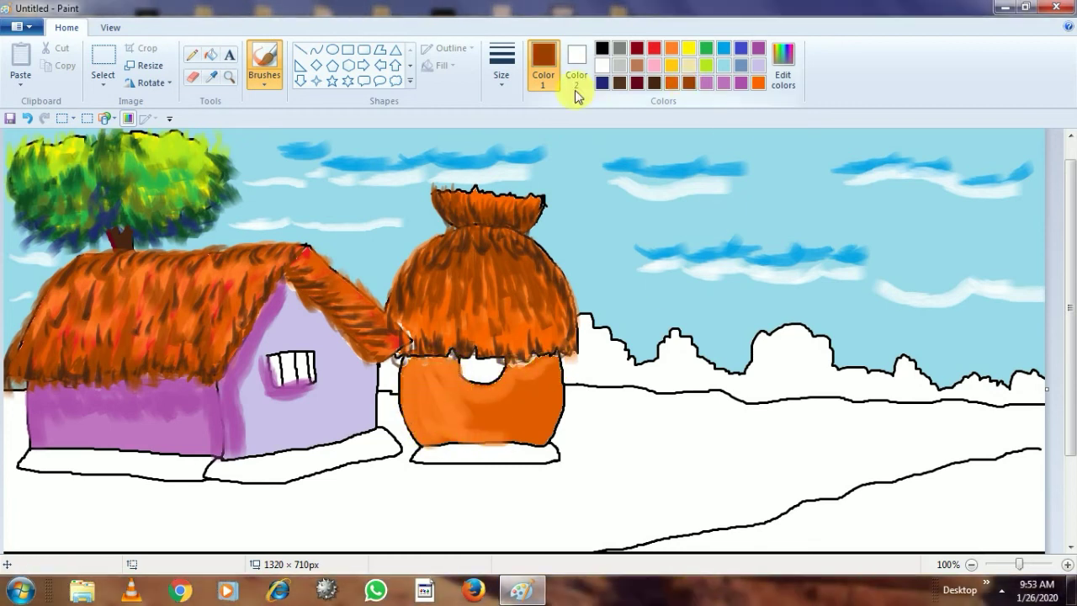
mouse_move(436, 410)
mouse_down()
mouse_move(449, 337)
mouse_move(548, 427)
mouse_move(550, 368)
mouse_move(435, 435)
mouse_move(538, 439)
mouse_up()
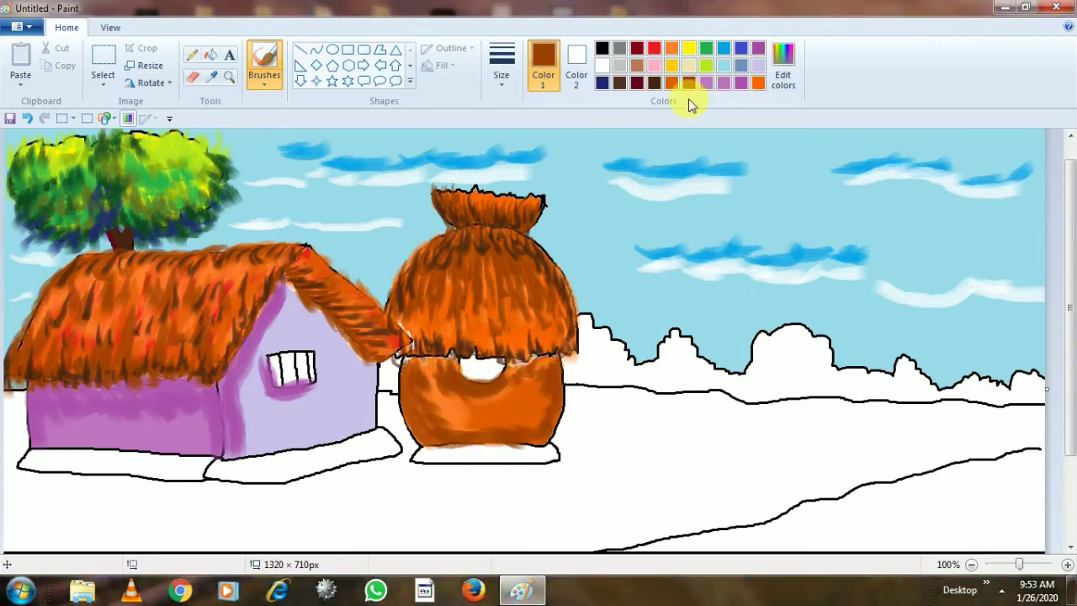
Brush dark maroon strokes along the hut roof's ragged lower edge and dark brown streaks on the topknot and dome.
click(758, 83)
click(264, 80)
click(269, 169)
click(637, 83)
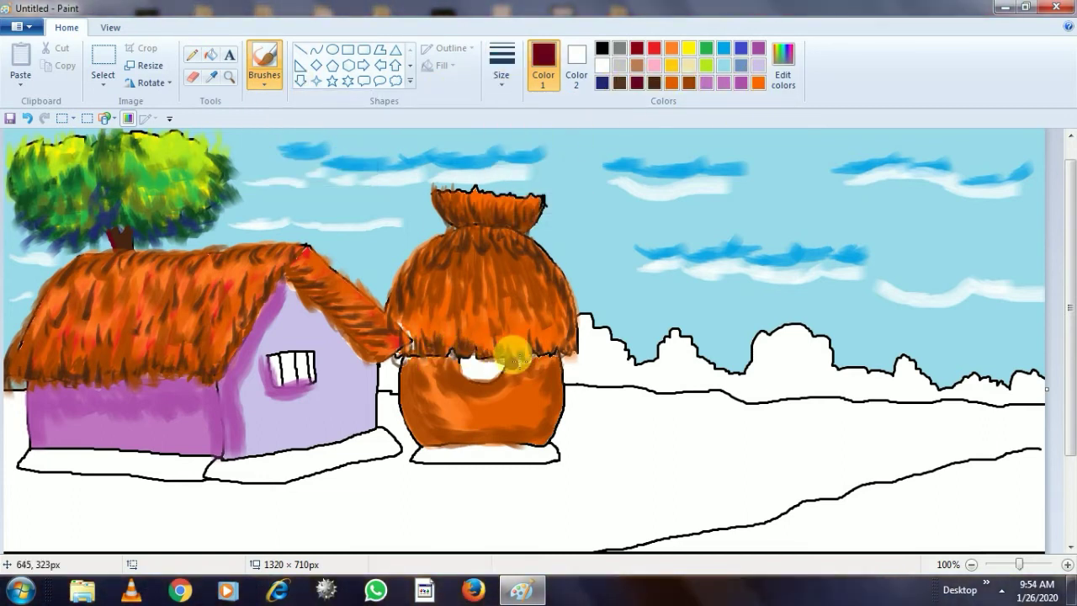
click(621, 82)
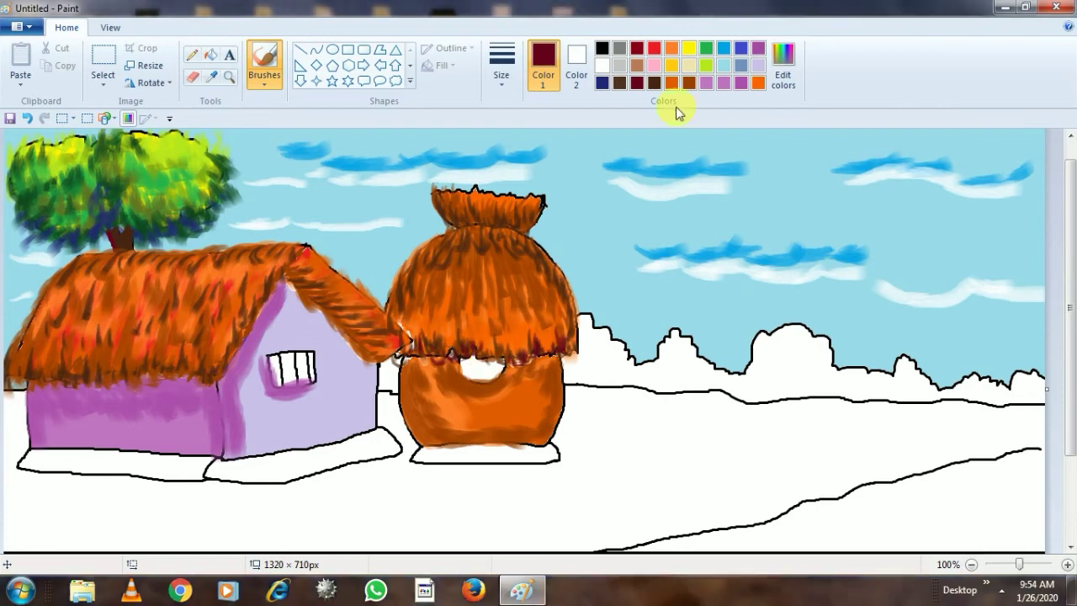
mouse_move(498, 202)
mouse_down()
mouse_move(463, 201)
mouse_move(527, 201)
mouse_up()
drag(446, 250, 409, 286)
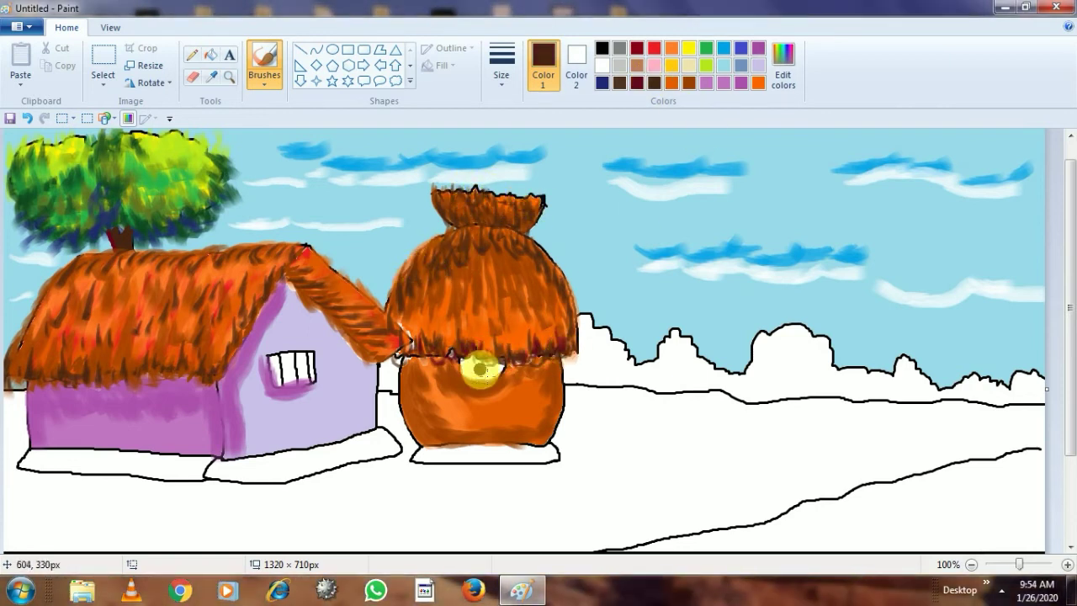
Paint the hut's opening grey and brush a grey shadow band down the gable wall beside its purple edge.
click(689, 82)
click(264, 78)
click(502, 77)
click(536, 140)
click(620, 48)
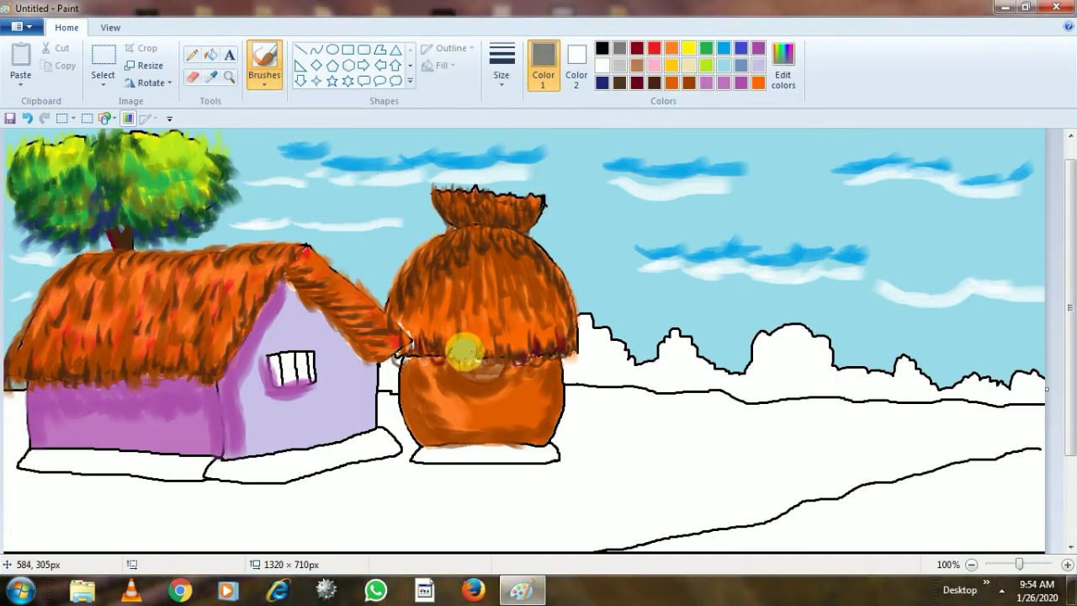
mouse_move(278, 320)
mouse_down()
mouse_move(261, 349)
mouse_move(297, 312)
mouse_move(261, 433)
mouse_up()
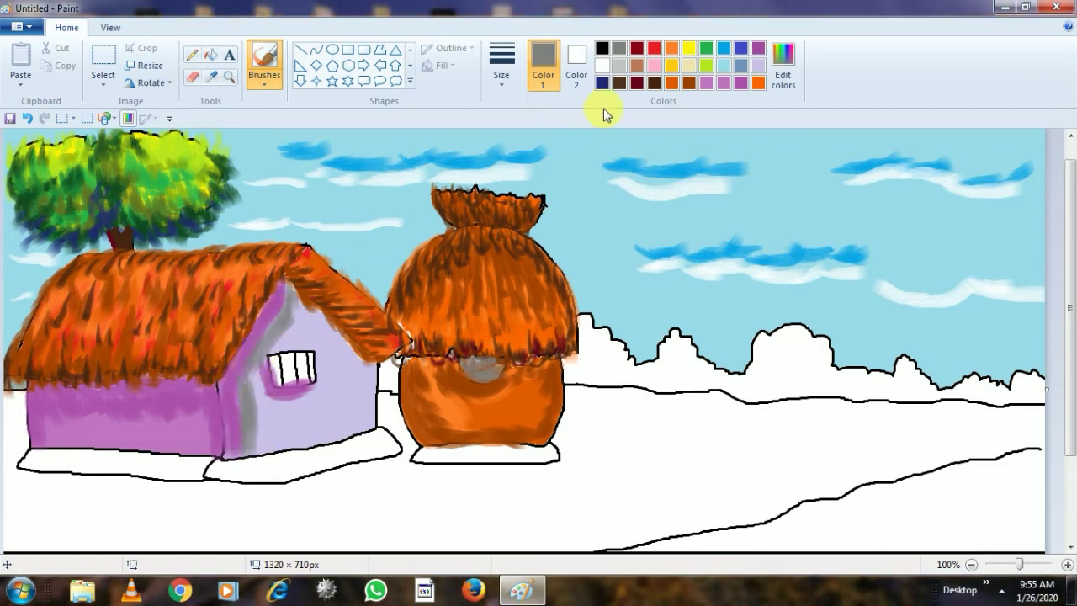
Fill the plinth under the gable wall with grey and the plinth under the front wall with a mixed darker grey.
click(211, 54)
click(354, 446)
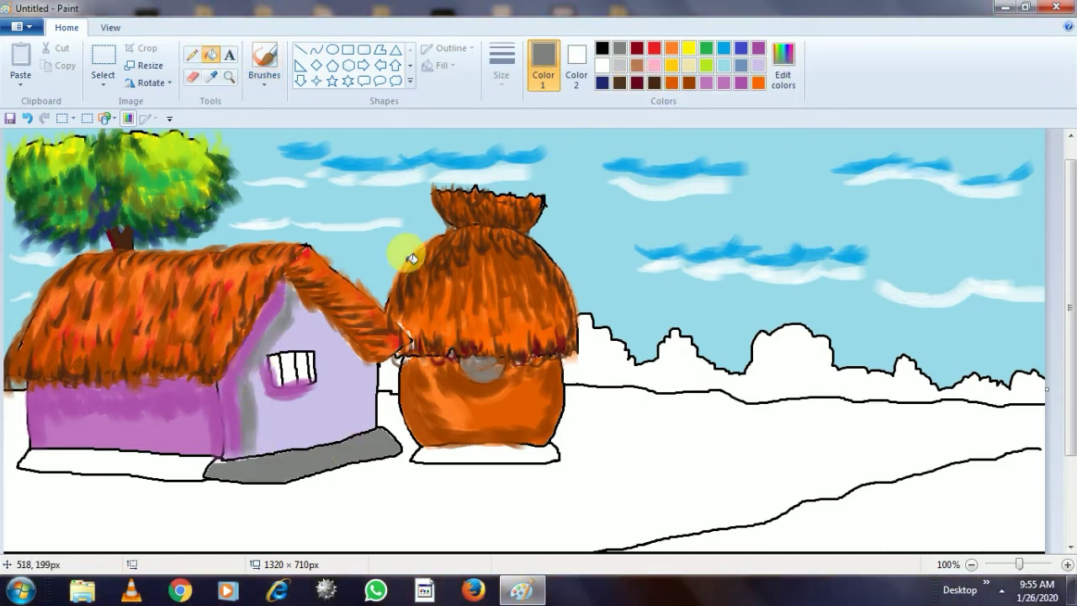
click(782, 67)
click(385, 399)
click(115, 470)
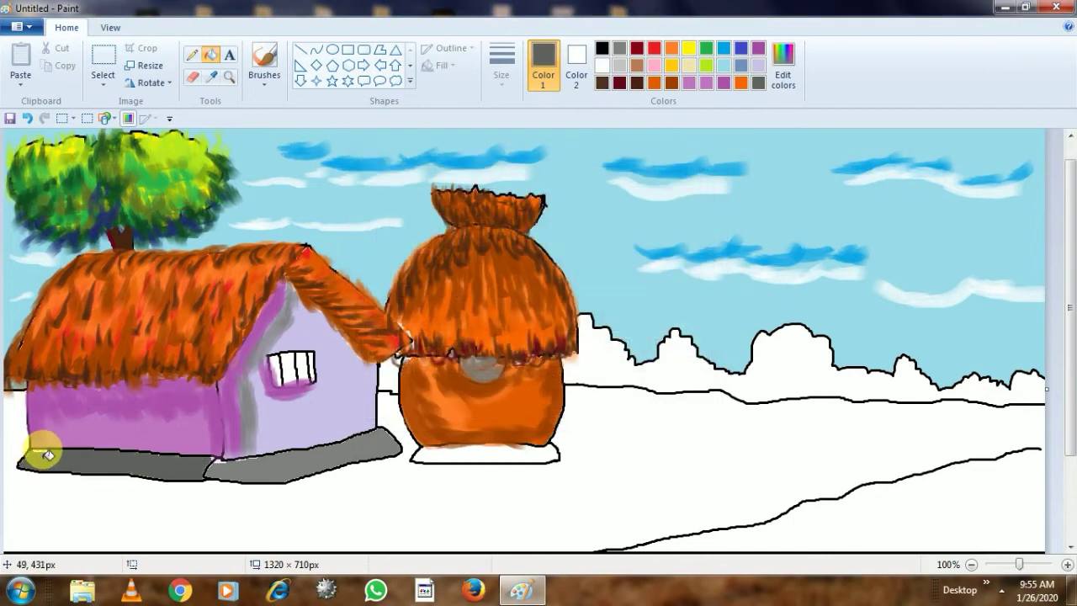
Brush grey with the watercolor brush along the upper and lower edges of the house's plinths.
click(264, 80)
click(261, 164)
mouse_move(240, 455)
mouse_down()
mouse_move(205, 466)
mouse_move(38, 459)
mouse_move(24, 471)
mouse_move(214, 456)
mouse_move(170, 479)
mouse_move(27, 471)
mouse_move(212, 469)
mouse_move(403, 434)
mouse_up()
mouse_move(209, 479)
mouse_down()
mouse_move(292, 478)
mouse_move(380, 455)
mouse_up()
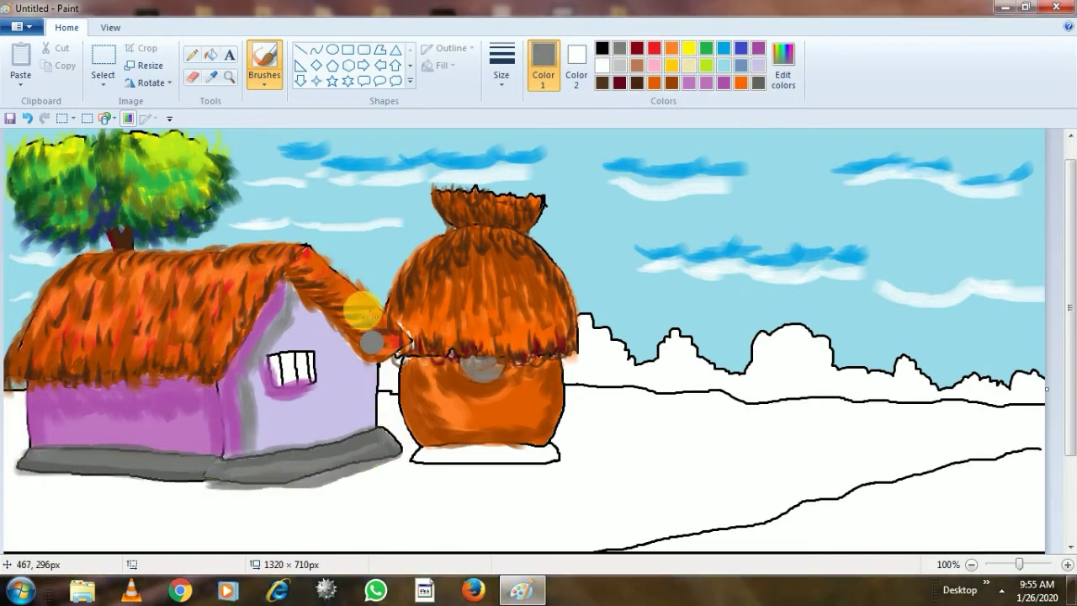
Paint the gable window grey, then outline its frame, its bars and the round hut's opening in black.
drag(318, 396, 286, 367)
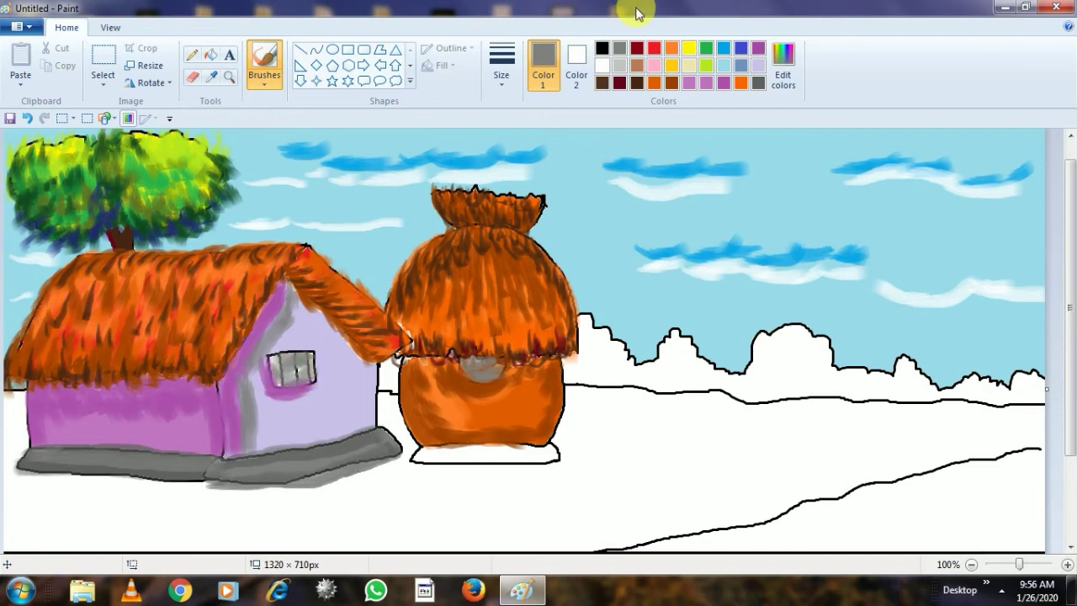
click(602, 48)
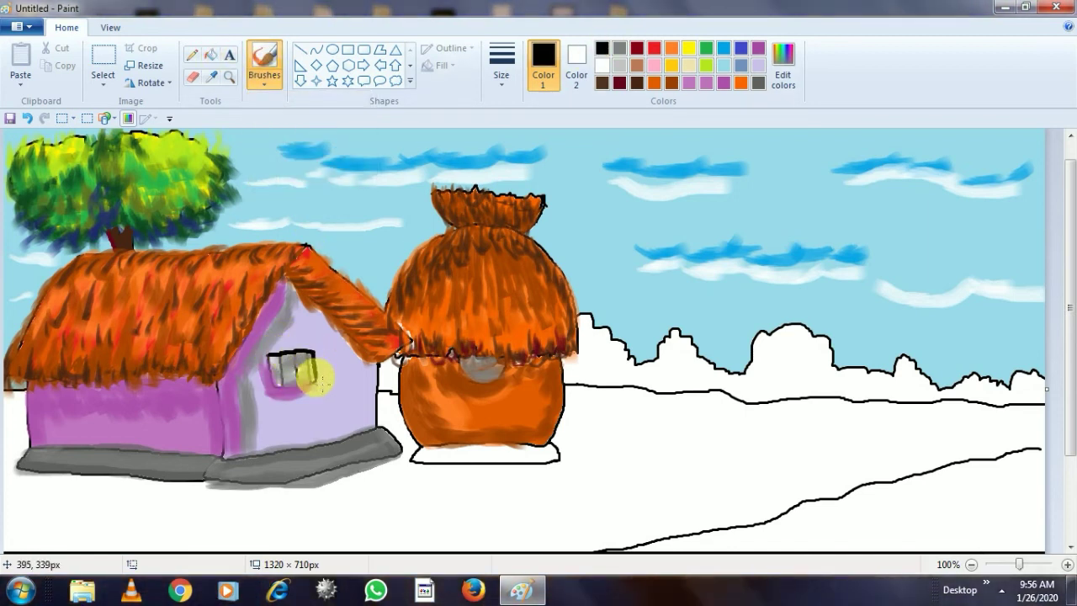
drag(296, 355, 305, 385)
click(501, 82)
click(526, 140)
mouse_move(462, 367)
mouse_down()
mouse_move(494, 383)
mouse_move(505, 355)
mouse_up()
Fill the plinth under the round hut and brush it over with dark grey.
click(637, 82)
click(215, 60)
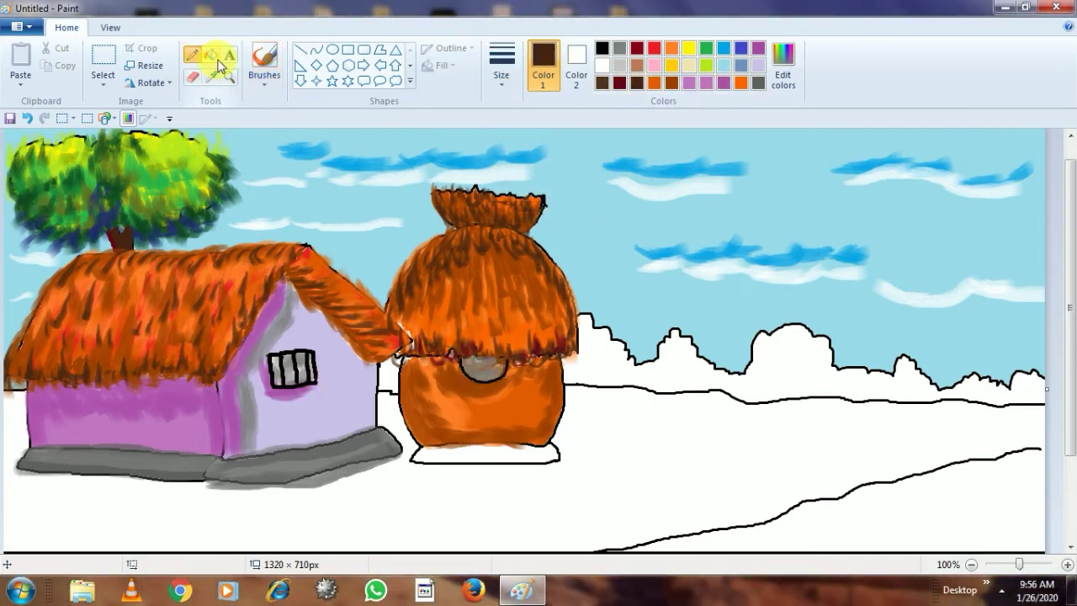
click(505, 455)
click(758, 82)
click(264, 63)
click(264, 173)
mouse_move(551, 453)
mouse_down()
mouse_move(445, 458)
mouse_move(557, 452)
mouse_move(422, 460)
mouse_move(531, 456)
mouse_move(464, 452)
mouse_up()
Fill the ground in front of the treeline with lime green.
click(707, 65)
click(211, 55)
click(705, 464)
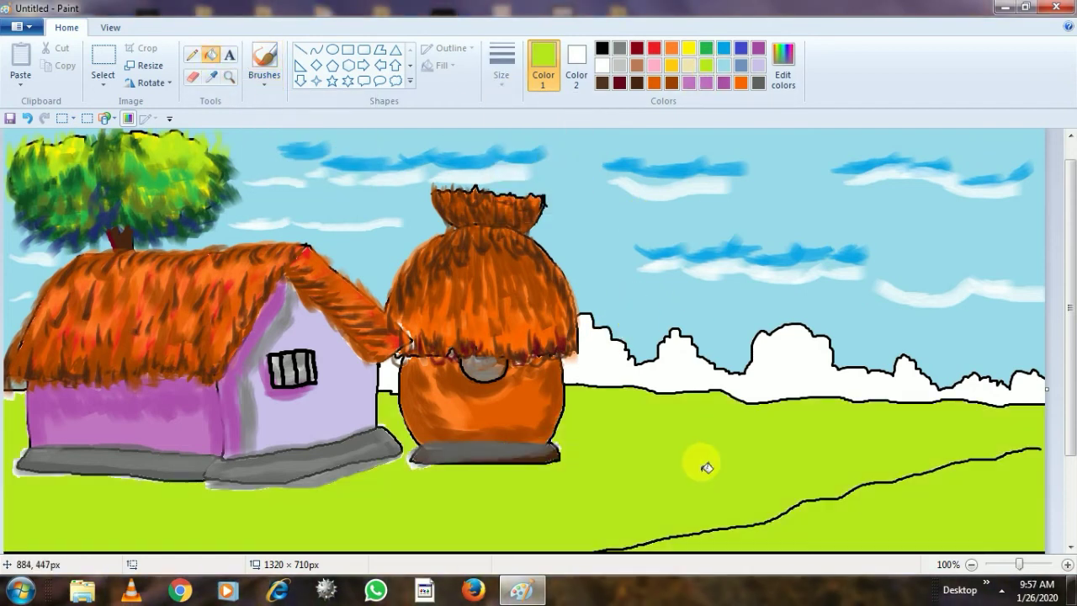
Brush loose brown patches of bare earth on the ground around the house and hut.
click(265, 68)
click(270, 174)
mouse_move(570, 456)
mouse_down()
mouse_move(498, 482)
mouse_move(408, 466)
mouse_move(307, 493)
mouse_move(177, 490)
mouse_move(200, 500)
mouse_move(27, 484)
mouse_up()
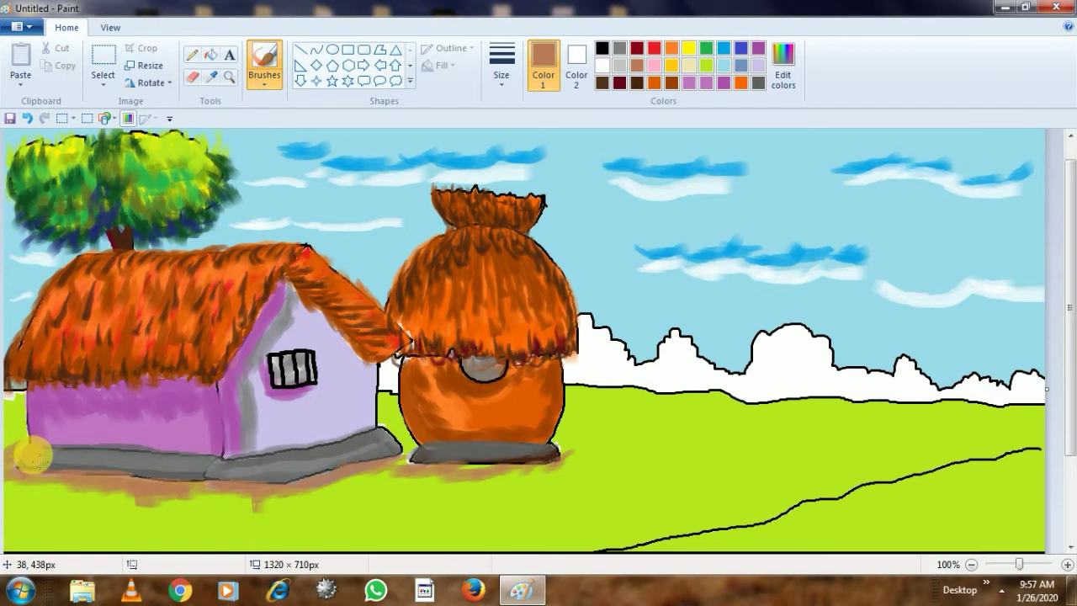
click(178, 511)
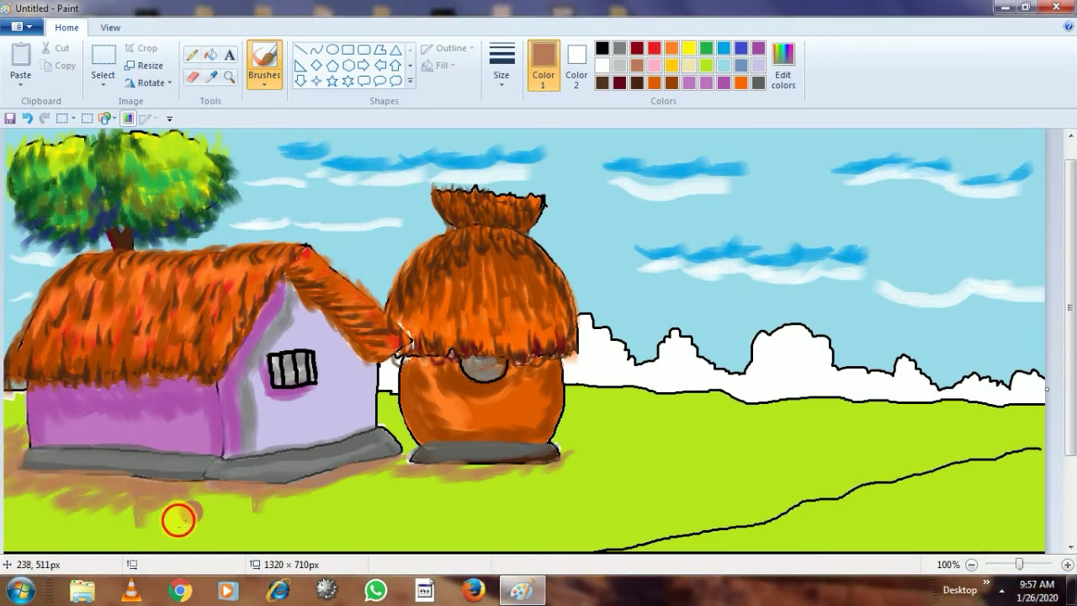
mouse_move(283, 520)
mouse_down()
mouse_move(344, 488)
mouse_move(409, 476)
mouse_move(573, 469)
mouse_move(581, 478)
mouse_move(413, 494)
mouse_move(561, 440)
mouse_move(553, 445)
mouse_move(640, 488)
mouse_move(548, 486)
mouse_move(491, 512)
mouse_move(634, 503)
mouse_up()
Fill the distant treeline with yellow, including the small gap between the house and the hut.
click(689, 48)
click(210, 55)
click(602, 362)
click(389, 376)
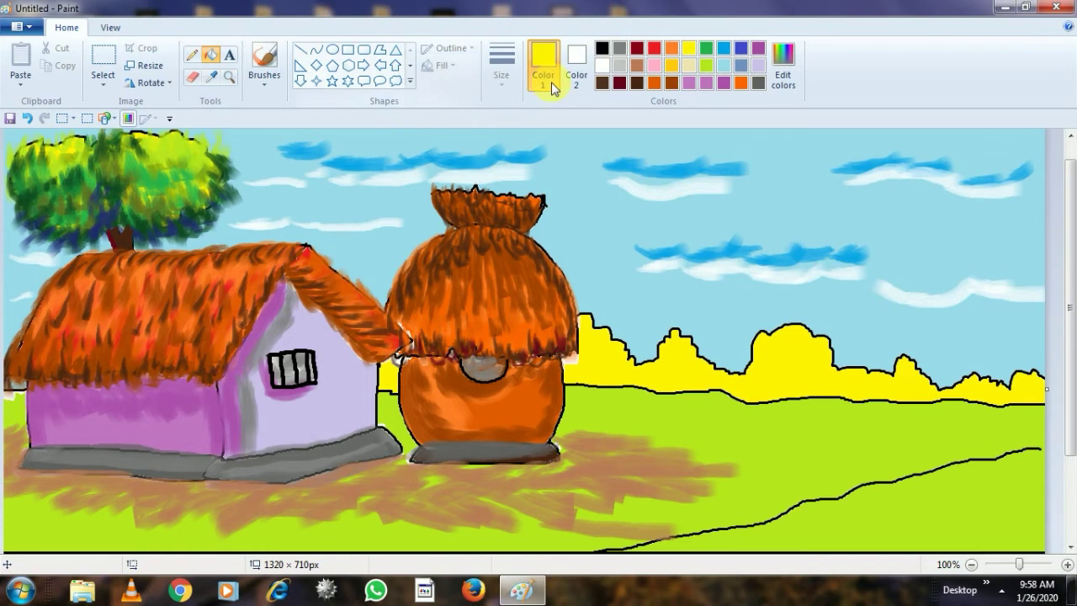
Touch up the spot where the house roof meets the hut roof with brown brush strokes.
click(672, 82)
click(264, 80)
click(297, 139)
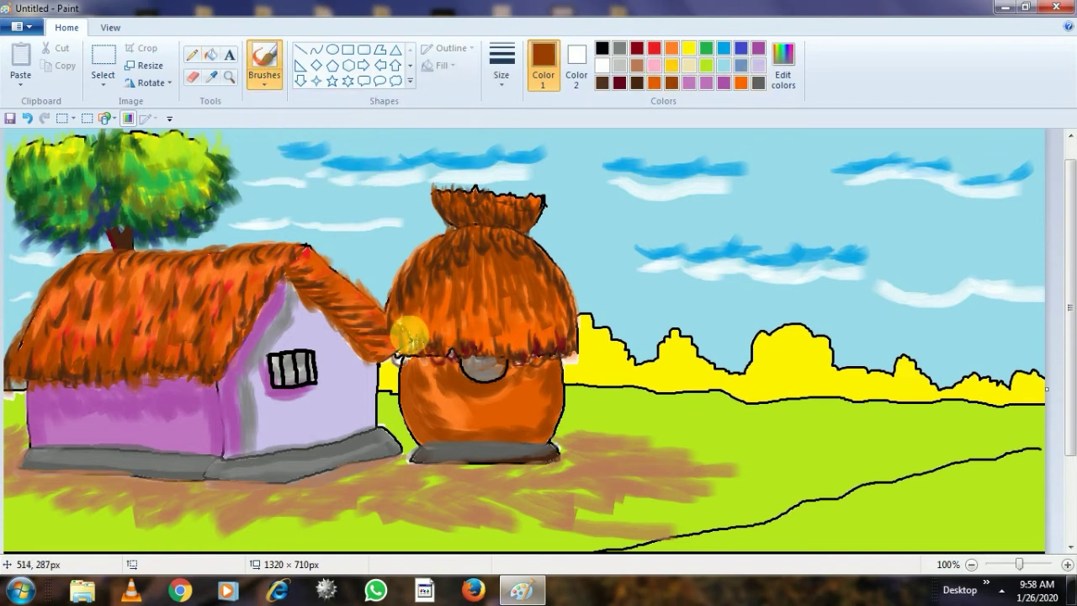
Brush lime and green foliage strokes over the yellow treeline beside the hut.
click(706, 65)
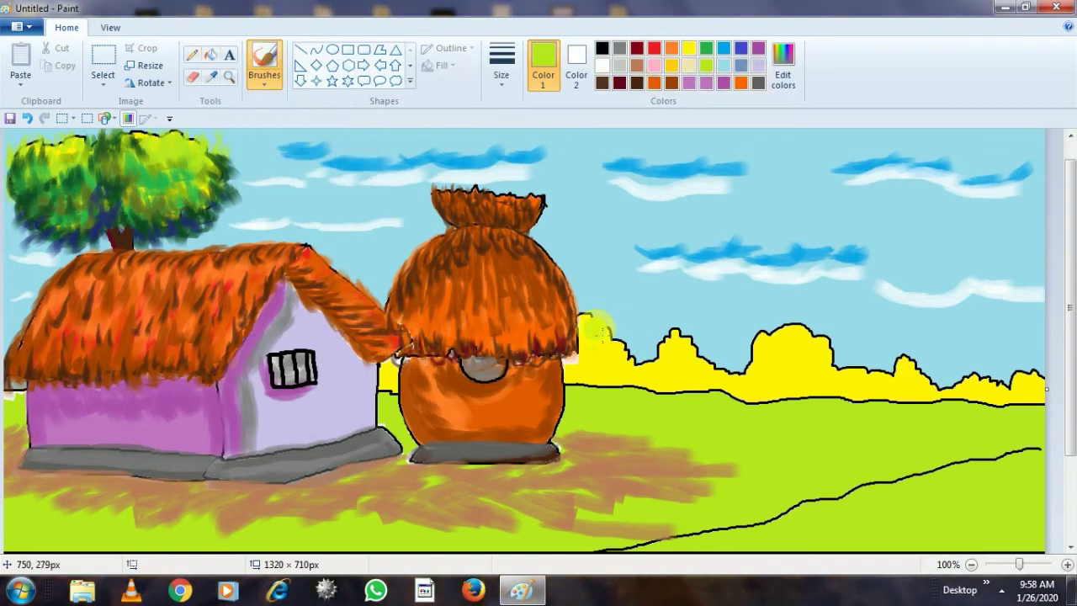
drag(844, 379, 1037, 381)
click(706, 48)
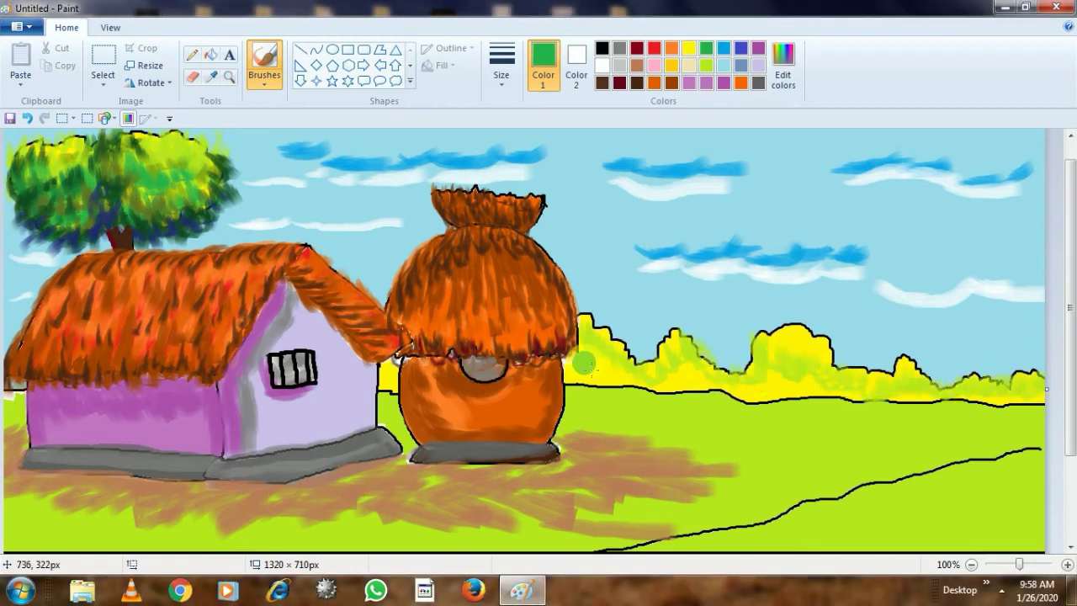
mouse_move(570, 364)
mouse_down()
mouse_move(593, 345)
mouse_move(619, 367)
mouse_up()
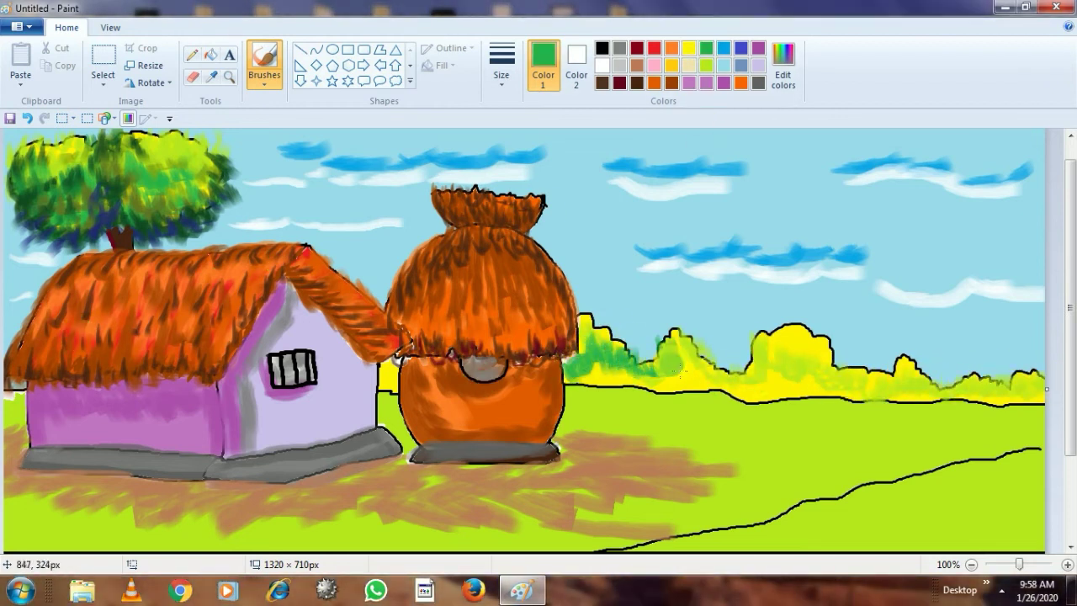
mouse_move(783, 330)
mouse_down()
mouse_move(809, 363)
mouse_move(832, 359)
mouse_move(858, 380)
mouse_move(893, 354)
mouse_move(934, 380)
mouse_up()
Brush an indigo shadow band along the lower part of the treeline.
click(740, 48)
drag(589, 360, 629, 387)
drag(760, 383, 829, 384)
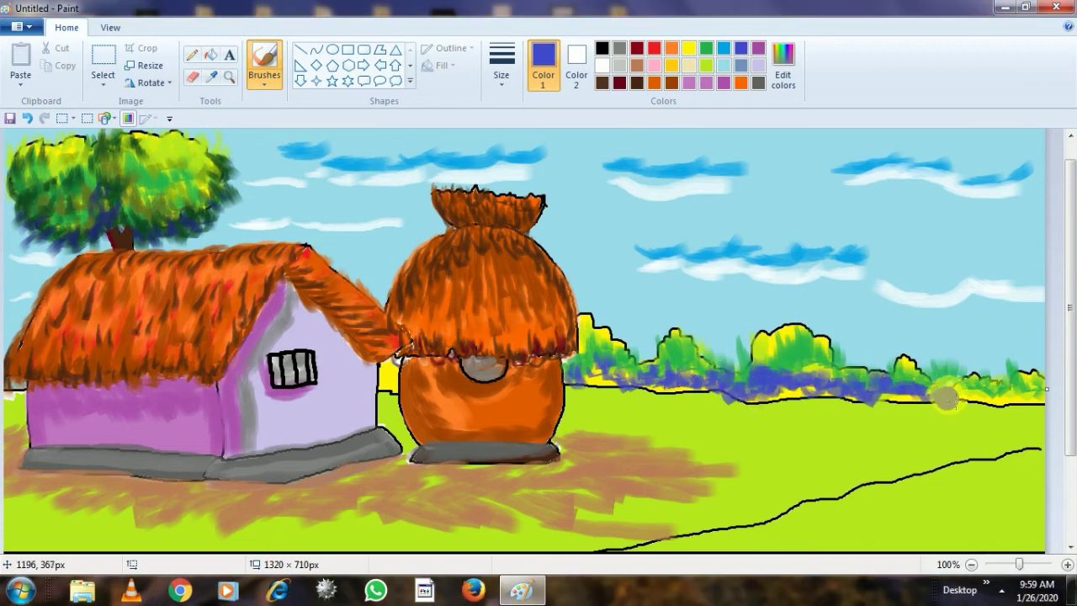
Mix a custom dark green and brush it along the base of the treeline.
click(781, 84)
click(698, 162)
click(706, 48)
click(781, 84)
click(591, 278)
click(418, 273)
click(392, 401)
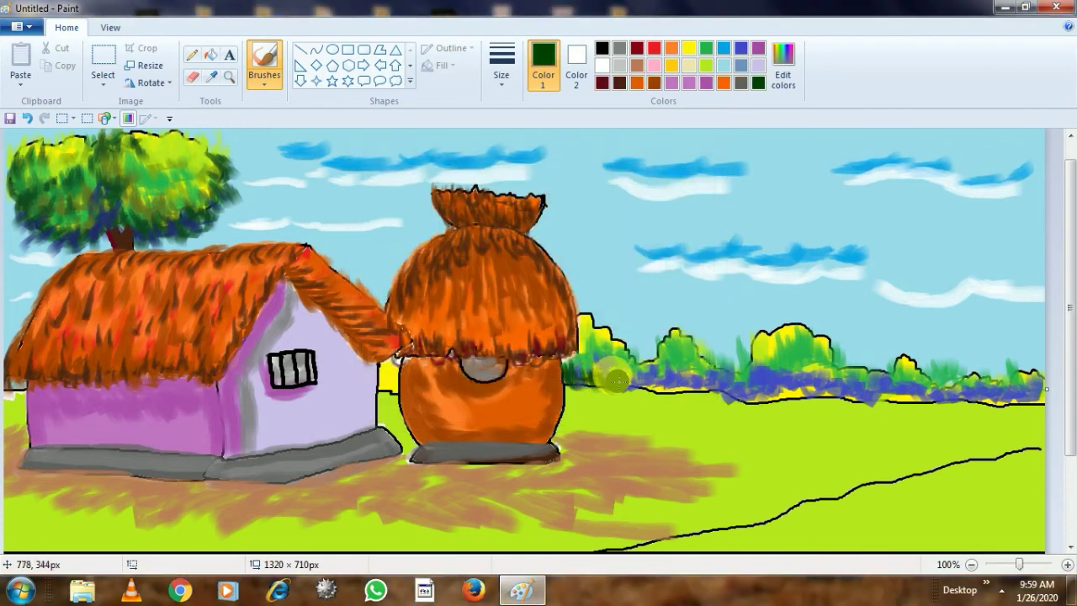
mouse_move(627, 383)
mouse_down()
mouse_move(667, 382)
mouse_move(689, 369)
mouse_move(712, 385)
mouse_up()
mouse_move(856, 391)
mouse_down()
mouse_move(902, 380)
mouse_move(985, 391)
mouse_up()
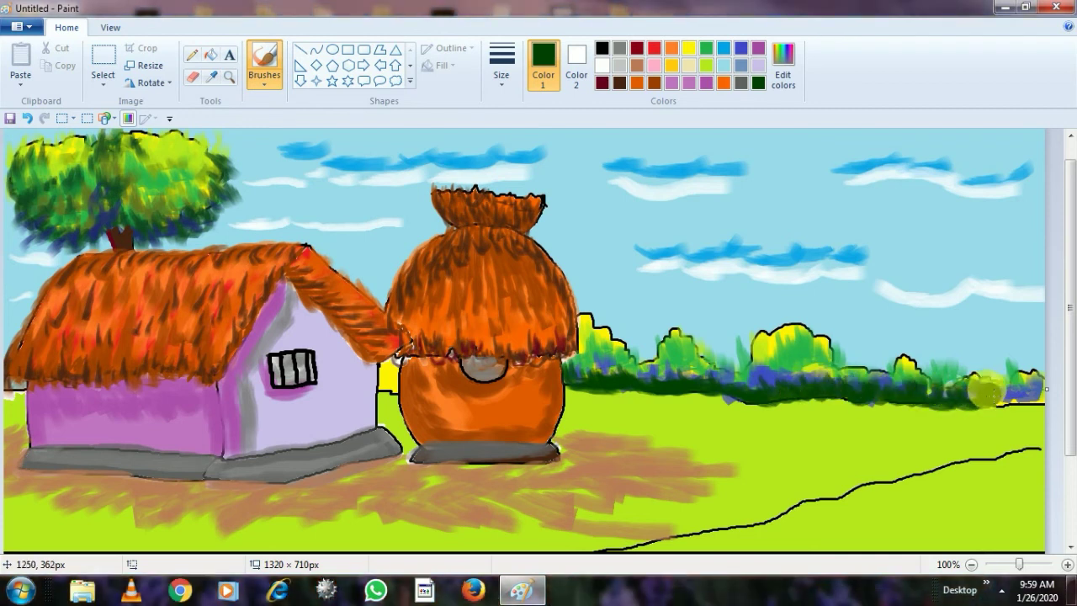
Blend green strokes into the middle of the treeline and deepen them with a custom-mixed dark green.
click(709, 50)
drag(618, 370, 773, 362)
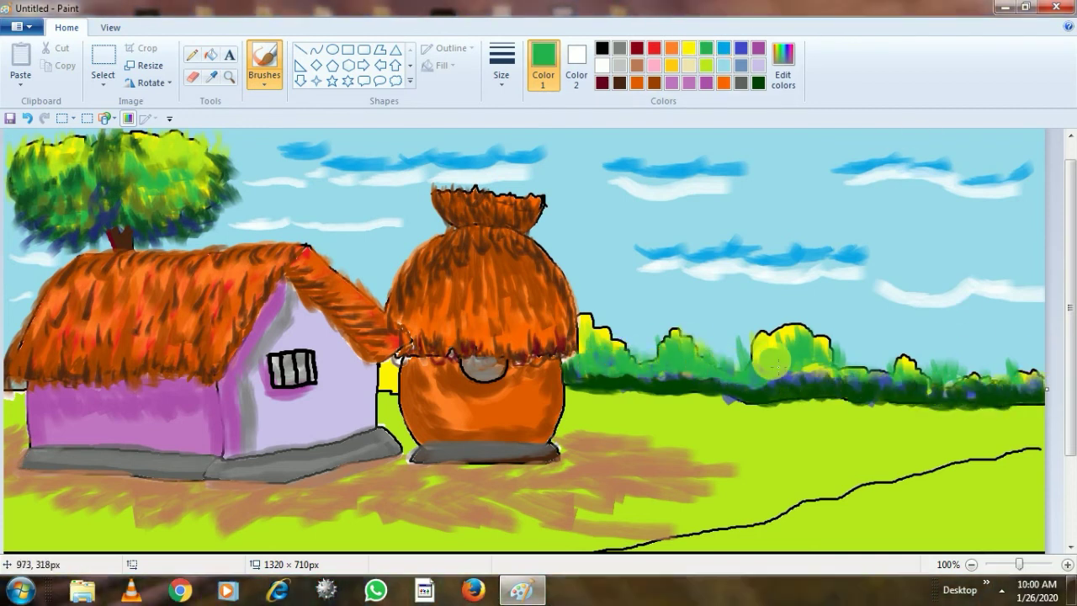
click(783, 67)
click(705, 303)
click(392, 400)
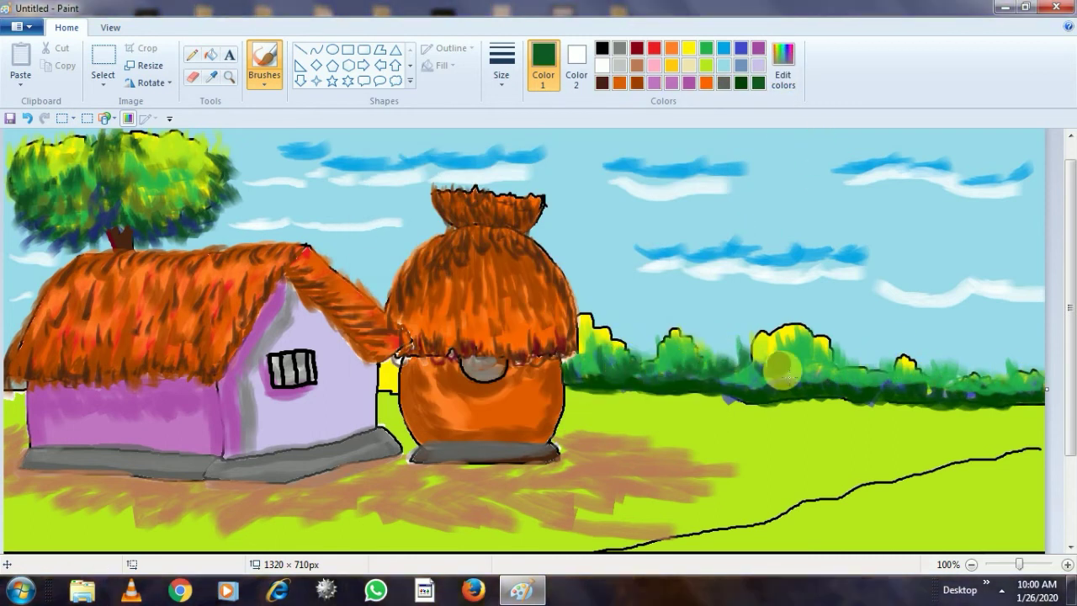
Brush lime and yellow highlights over the tops of the treeline bushes, covering their black outline.
click(706, 66)
drag(627, 345, 646, 331)
drag(744, 358, 832, 356)
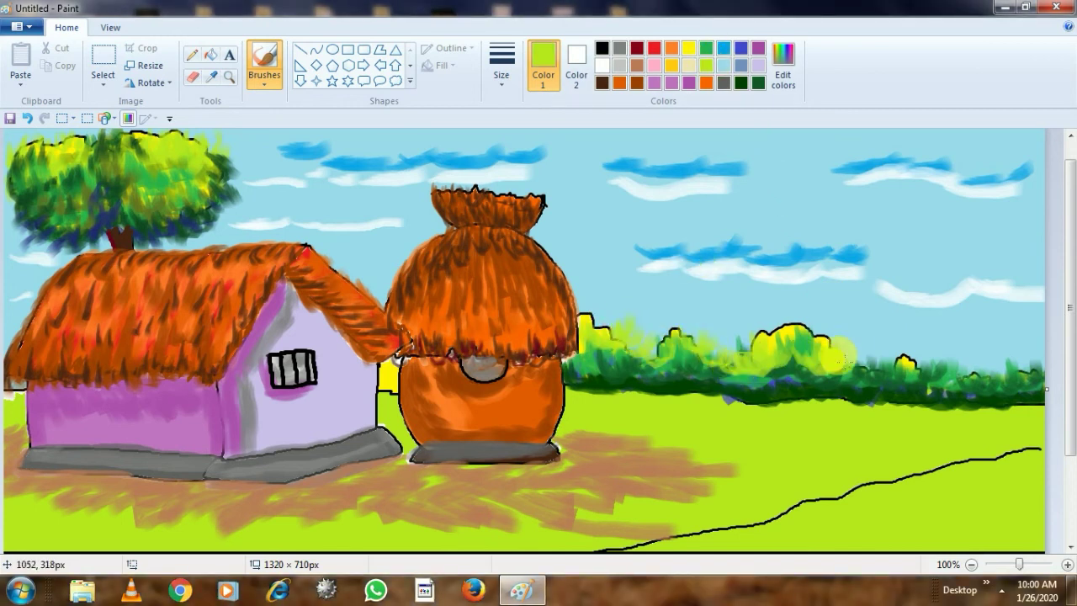
click(689, 48)
drag(778, 330, 806, 333)
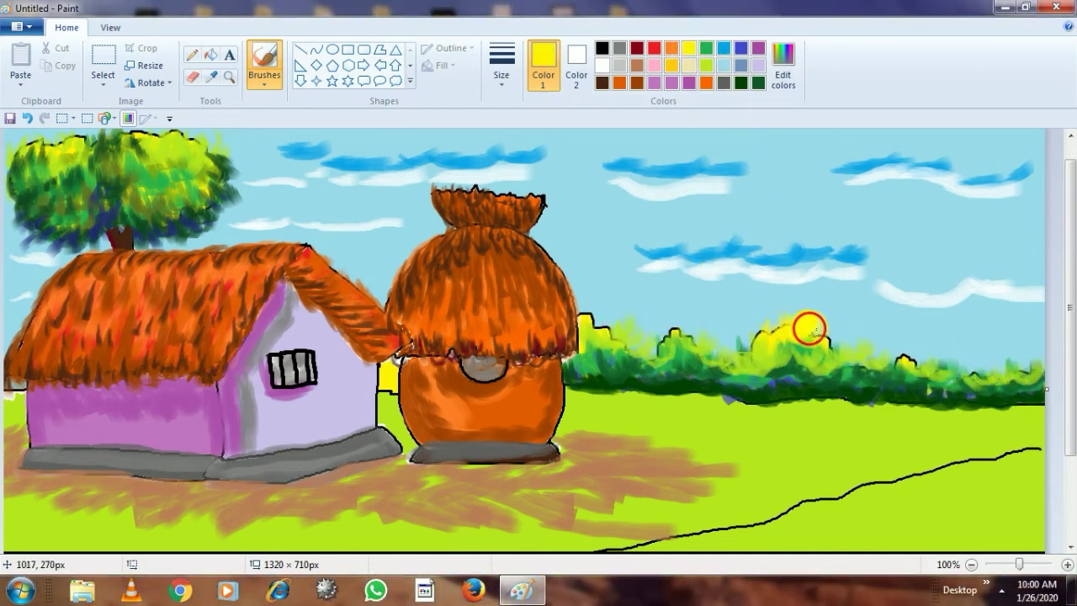
drag(908, 359, 942, 363)
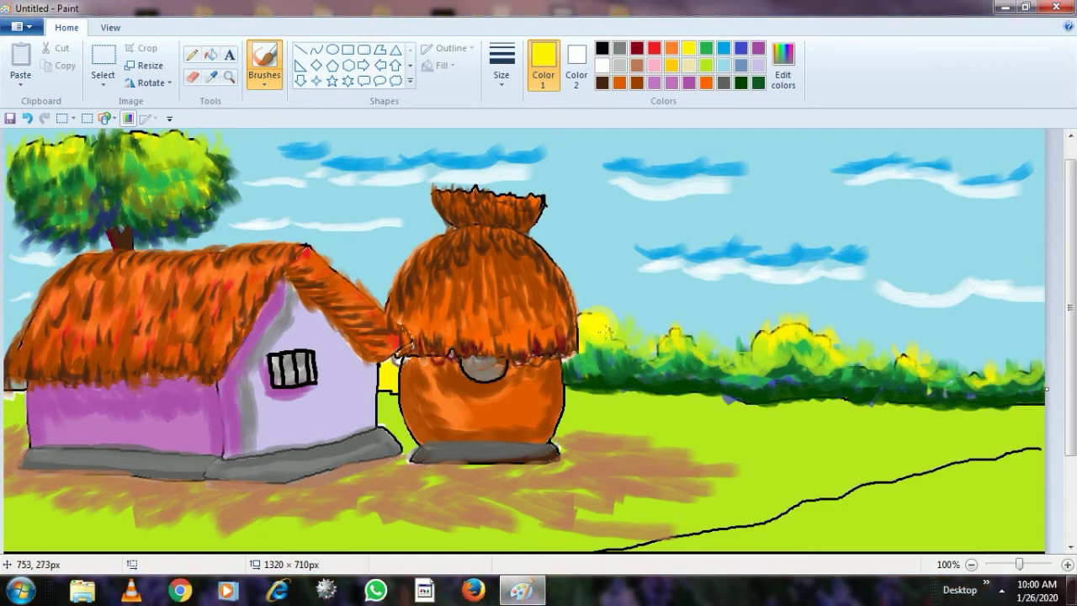
Brush green strokes across the field just below the treeline and touch up the boundary with dark green and lime.
click(706, 48)
mouse_move(627, 411)
mouse_down()
mouse_move(595, 394)
mouse_move(582, 414)
mouse_move(623, 393)
mouse_move(691, 410)
mouse_move(690, 393)
mouse_move(1031, 404)
mouse_move(751, 415)
mouse_move(808, 415)
mouse_move(696, 396)
mouse_move(706, 397)
mouse_move(633, 408)
mouse_move(679, 431)
mouse_move(646, 427)
mouse_move(748, 412)
mouse_move(664, 423)
mouse_move(829, 372)
mouse_move(947, 419)
mouse_move(1007, 421)
mouse_move(903, 427)
mouse_up()
click(758, 83)
click(268, 81)
click(292, 112)
mouse_move(1072, 305)
mouse_down()
mouse_move(1074, 383)
mouse_move(1075, 304)
mouse_up()
click(707, 65)
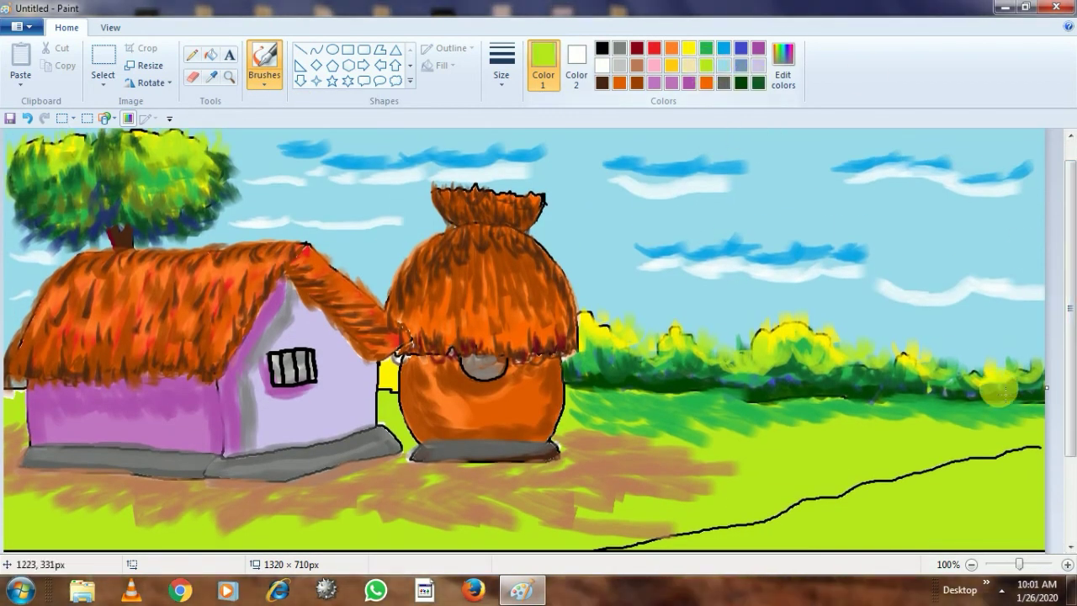
Brush green strokes along the path's edge line and paint the path below it brown.
drag(991, 465, 878, 497)
mouse_move(821, 507)
mouse_down()
mouse_move(680, 544)
mouse_move(901, 484)
mouse_up()
click(637, 66)
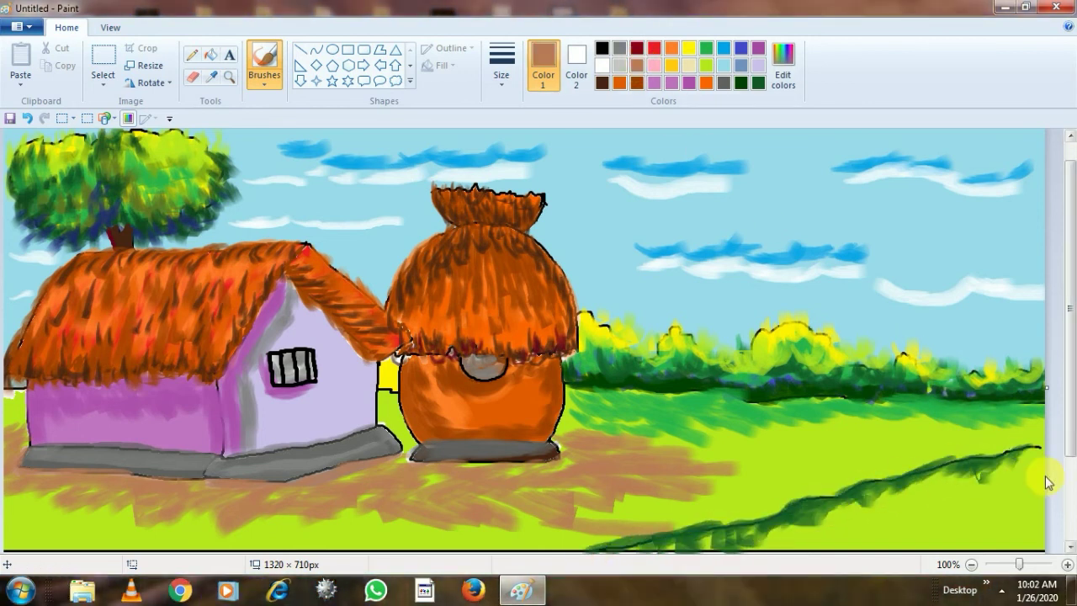
mouse_move(997, 488)
mouse_down()
mouse_move(787, 537)
mouse_move(980, 480)
mouse_move(933, 516)
mouse_move(859, 522)
mouse_move(1038, 483)
mouse_up()
mouse_move(983, 524)
mouse_down()
mouse_move(849, 539)
mouse_move(995, 493)
mouse_move(945, 548)
mouse_move(1052, 487)
mouse_move(983, 543)
mouse_up()
Brush orange strokes over the path and the yard, and add dark brown strokes to the yard's bare earth.
click(620, 82)
mouse_move(1035, 459)
mouse_down()
mouse_move(838, 519)
mouse_move(1026, 476)
mouse_move(1015, 470)
mouse_move(998, 503)
mouse_up()
mouse_move(470, 491)
mouse_down()
mouse_move(427, 478)
mouse_move(519, 476)
mouse_move(503, 474)
mouse_move(594, 449)
mouse_move(728, 462)
mouse_move(398, 464)
mouse_move(10, 527)
mouse_move(34, 480)
mouse_up()
drag(440, 497, 430, 489)
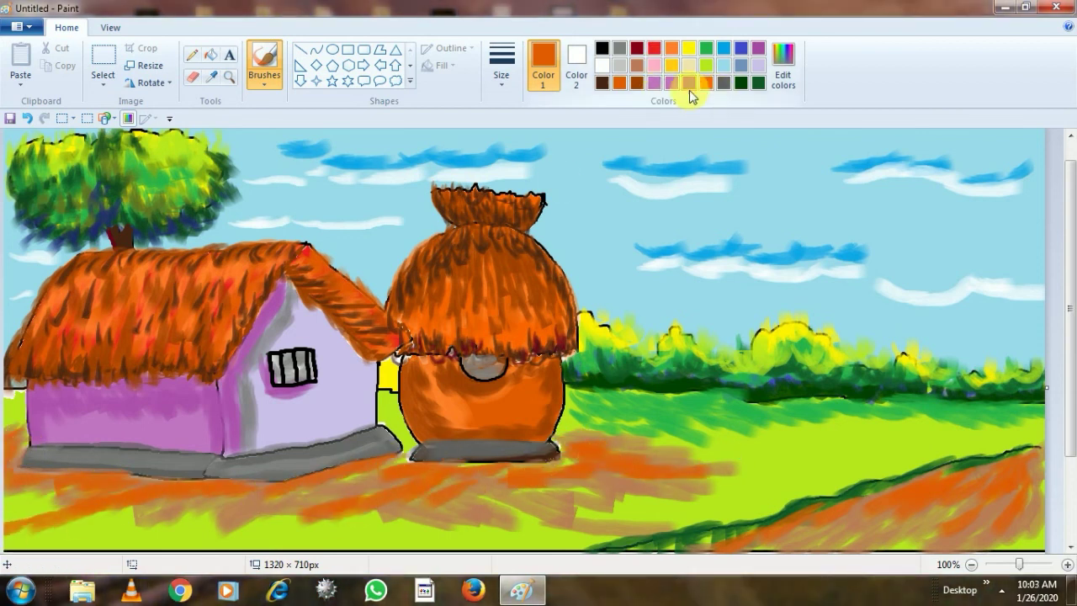
click(637, 83)
mouse_move(493, 474)
mouse_down()
mouse_move(572, 477)
mouse_move(409, 452)
mouse_move(170, 505)
mouse_up()
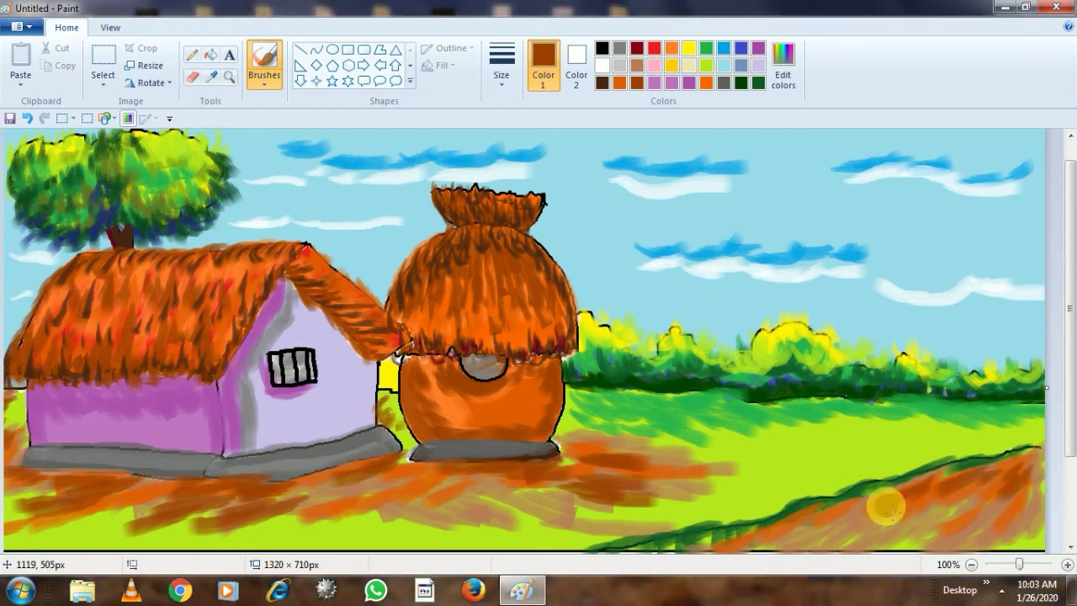
Paint dark green grass tufts around the bases of the hut and the house.
click(760, 82)
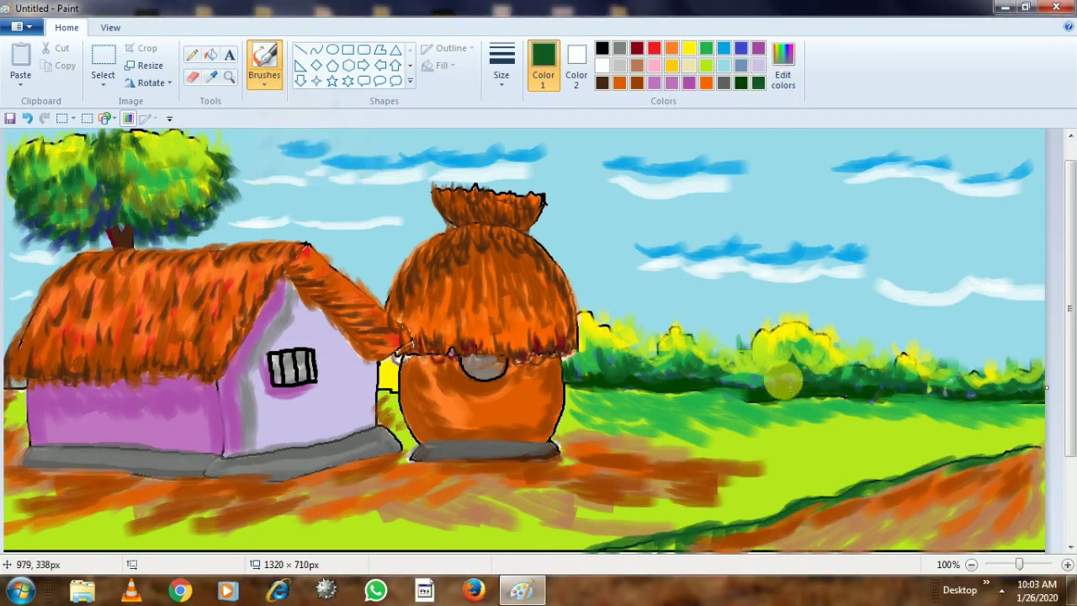
drag(586, 449, 573, 461)
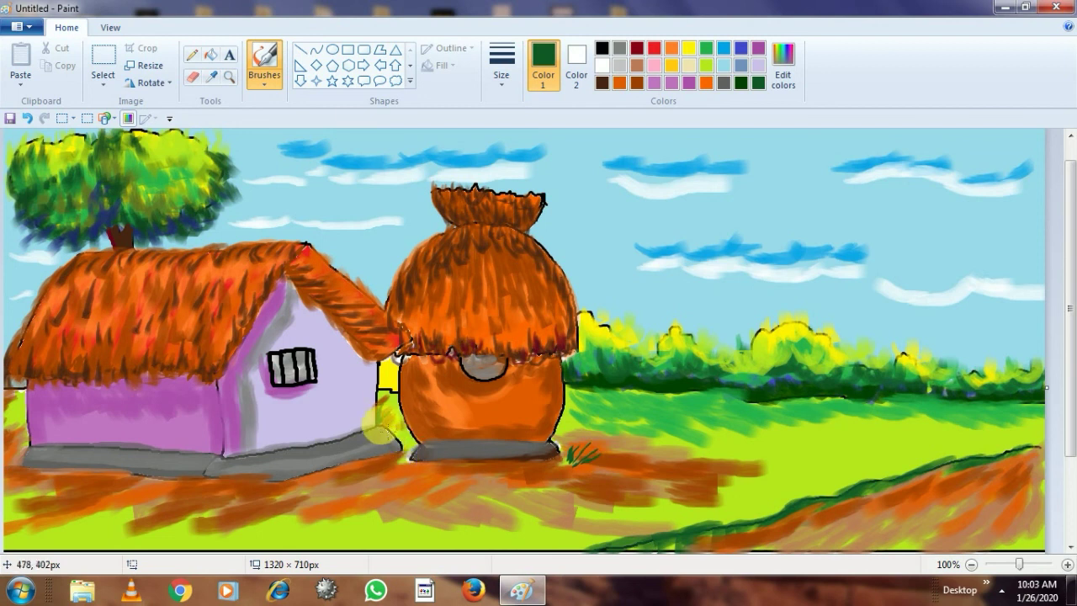
drag(389, 428, 383, 408)
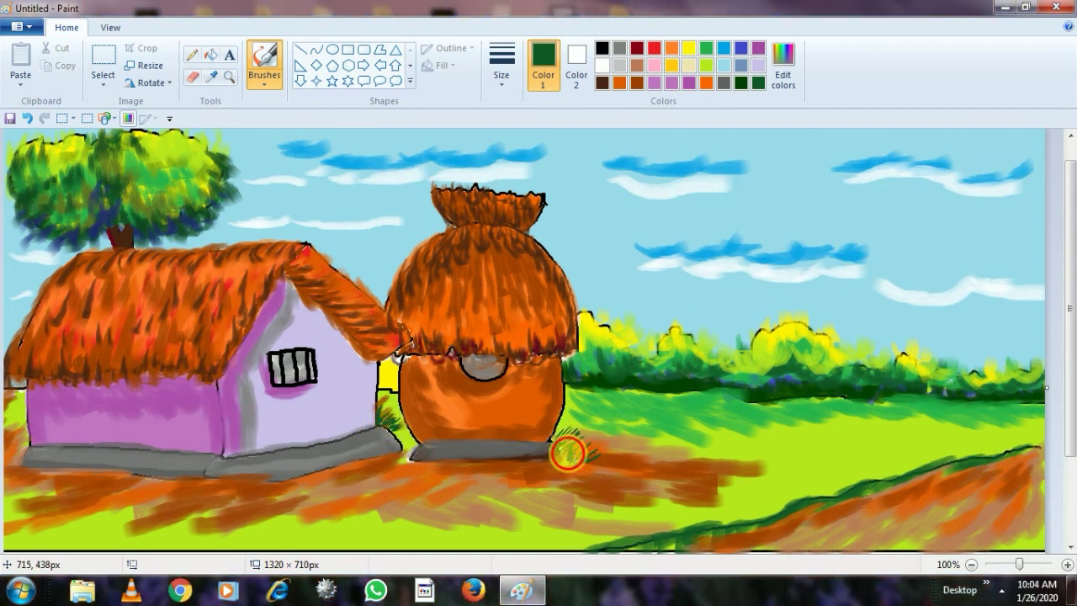
drag(474, 474, 467, 459)
drag(211, 474, 217, 465)
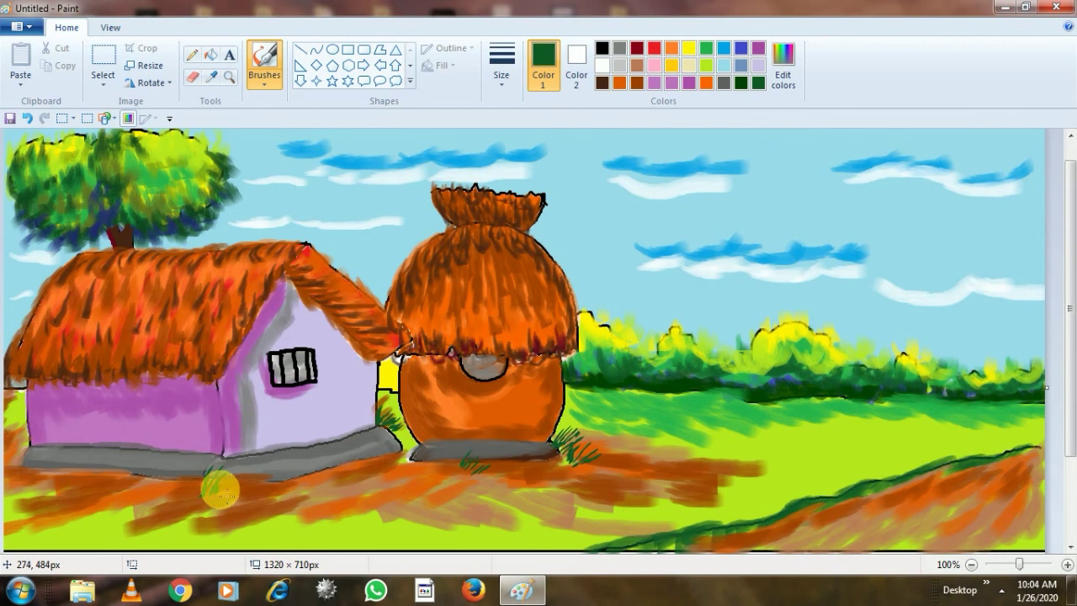
drag(32, 461, 39, 493)
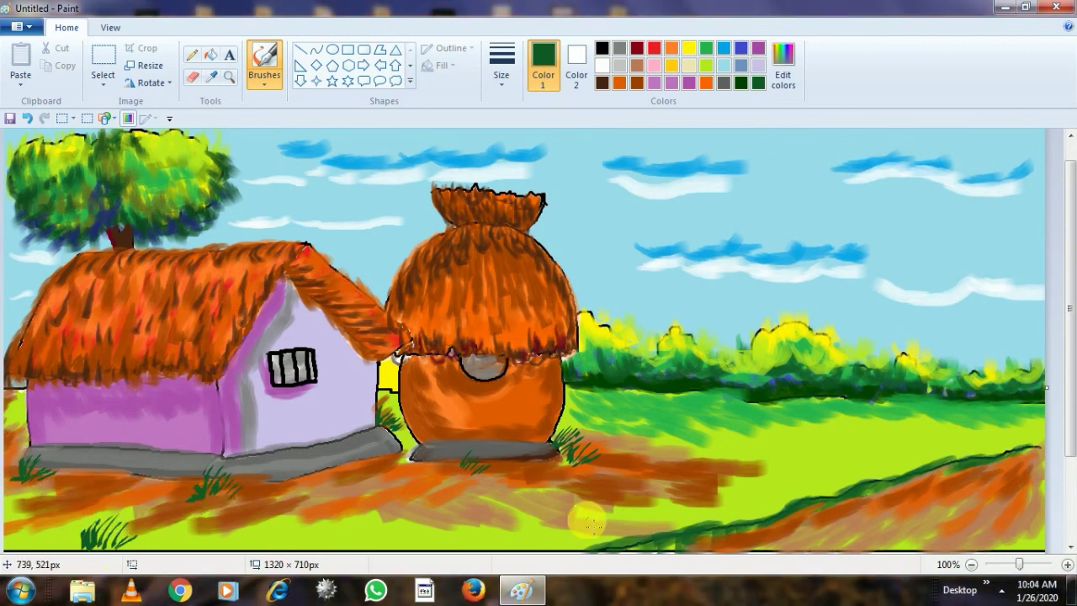
Paint dark green grass tufts along the path's edge and in the open field.
drag(613, 545, 623, 510)
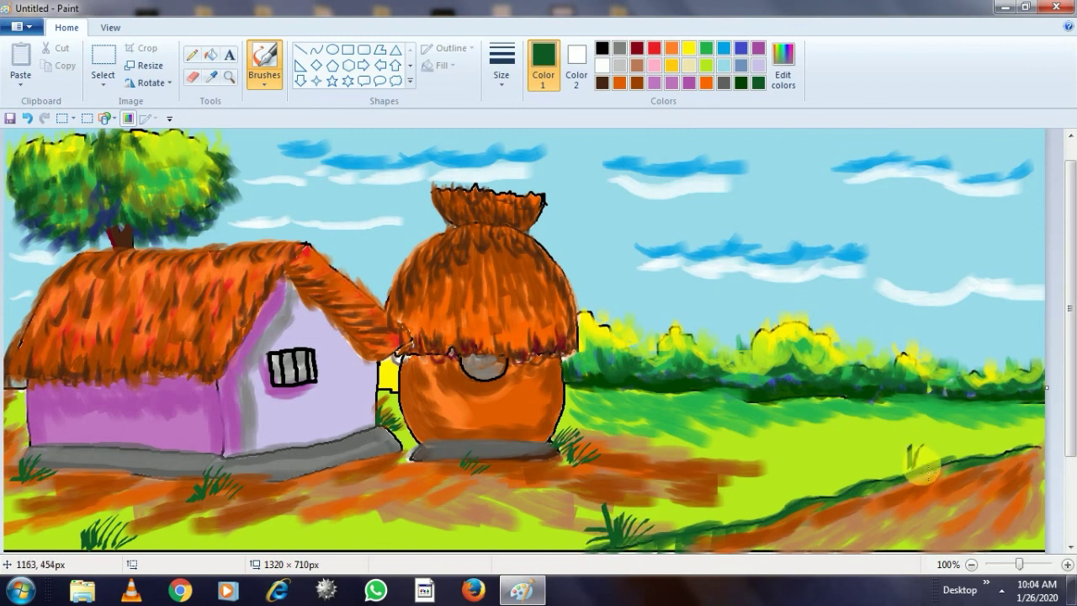
drag(789, 428, 821, 437)
drag(805, 484, 815, 477)
Add grass tufts in the foreground in a deeper green and thicken the tufts near the house with it.
click(740, 84)
drag(433, 534, 465, 523)
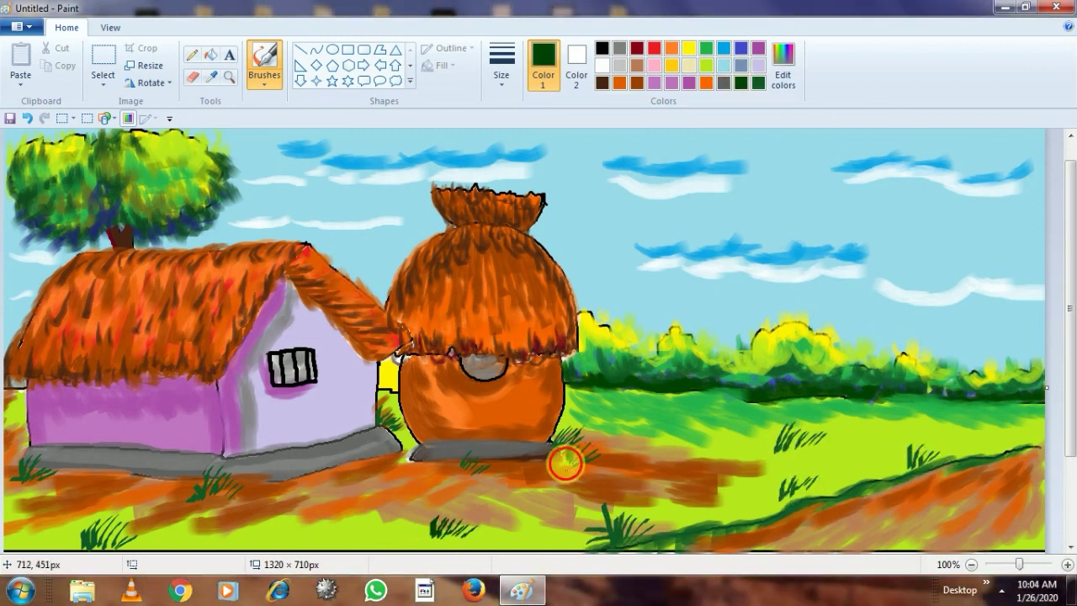
drag(223, 491, 237, 468)
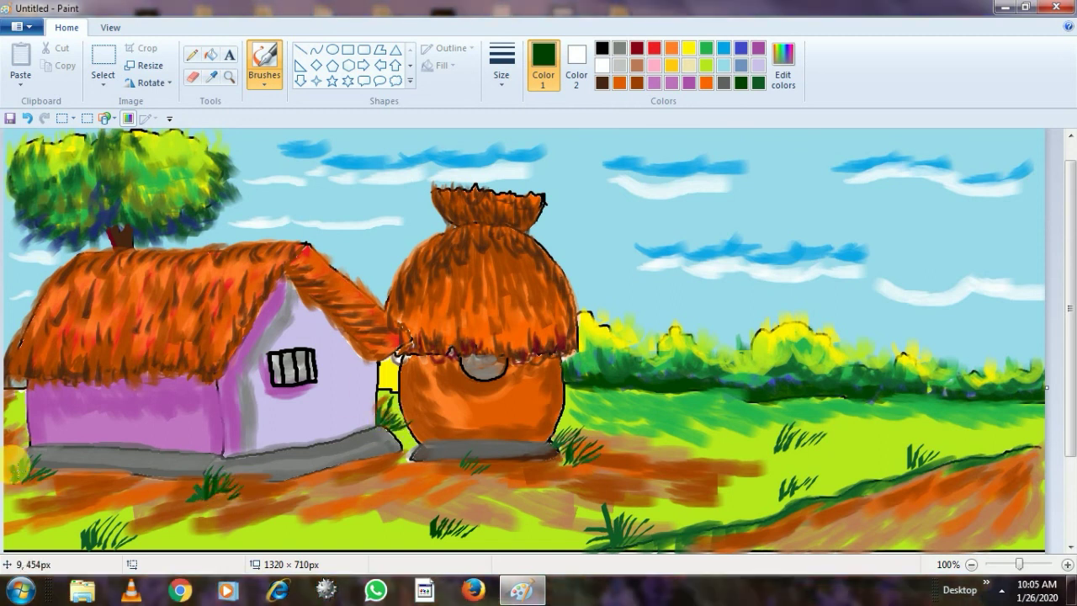
drag(286, 532, 309, 523)
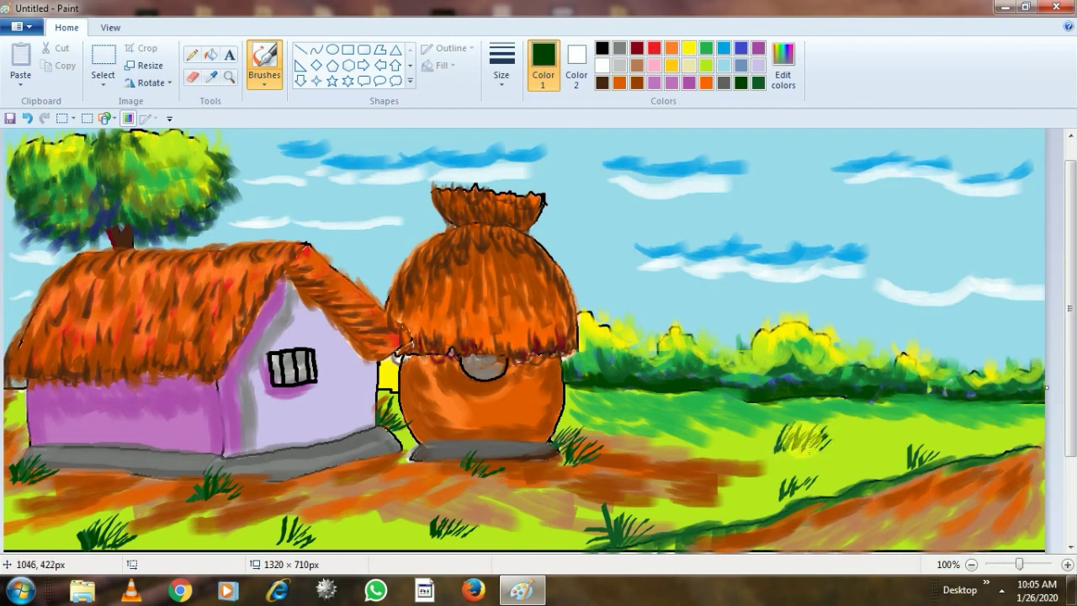
Paint deep green grass tufts in the field beside the yard and on the brown path.
drag(699, 446, 705, 436)
drag(1006, 486, 989, 490)
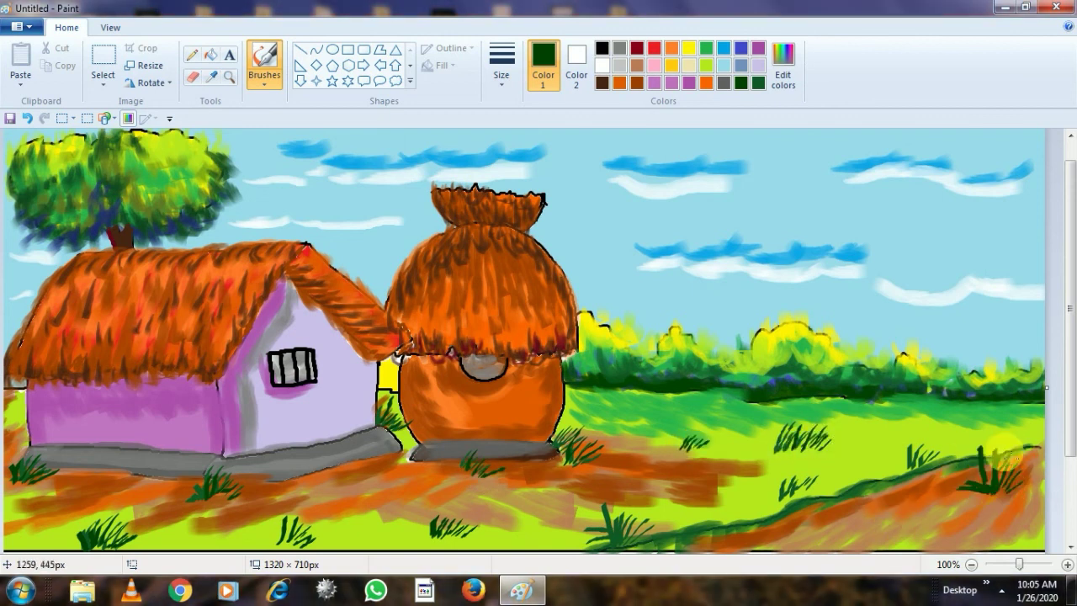
drag(930, 535, 956, 529)
drag(909, 541, 843, 537)
Brush lighter green grass blades at the edge of the path.
click(706, 48)
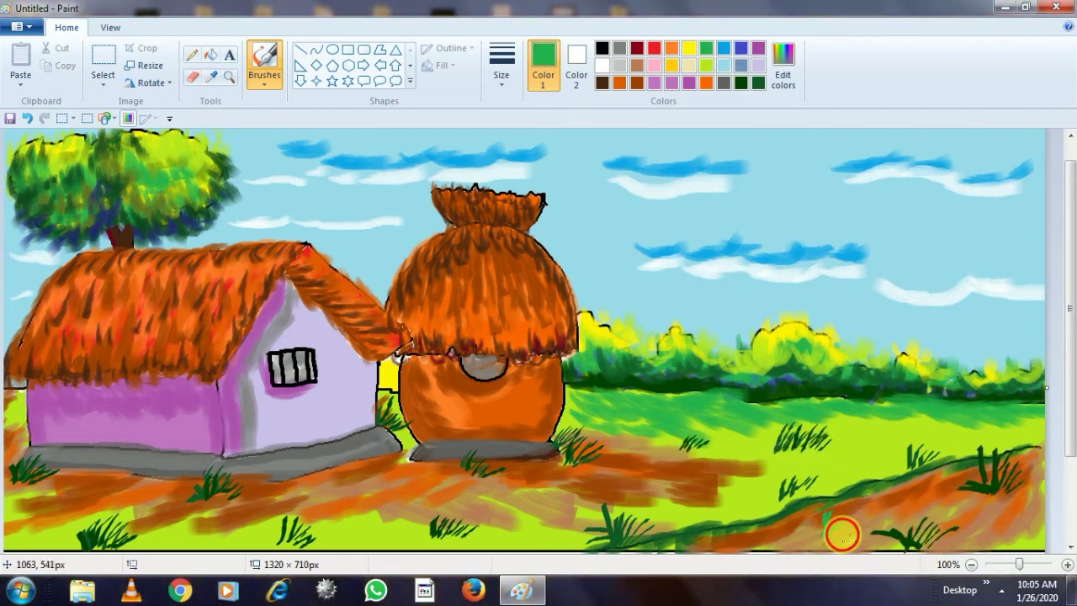